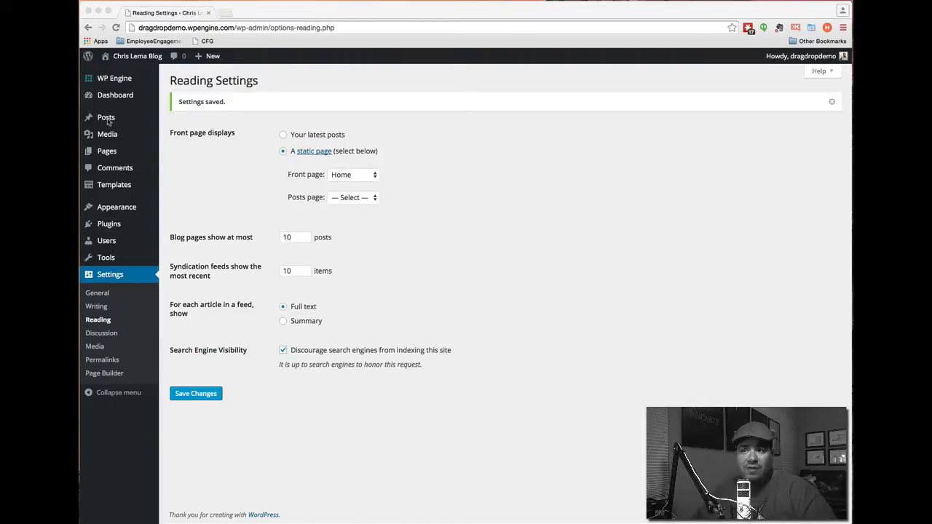
Open the Home page for editing and launch Page Builder on it with an empty layout.
left_click(175, 154)
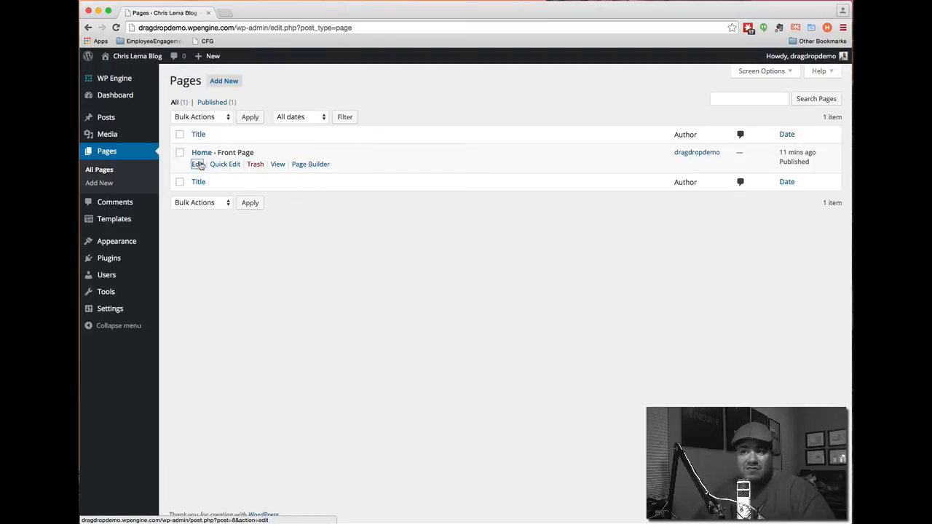
left_click(197, 164)
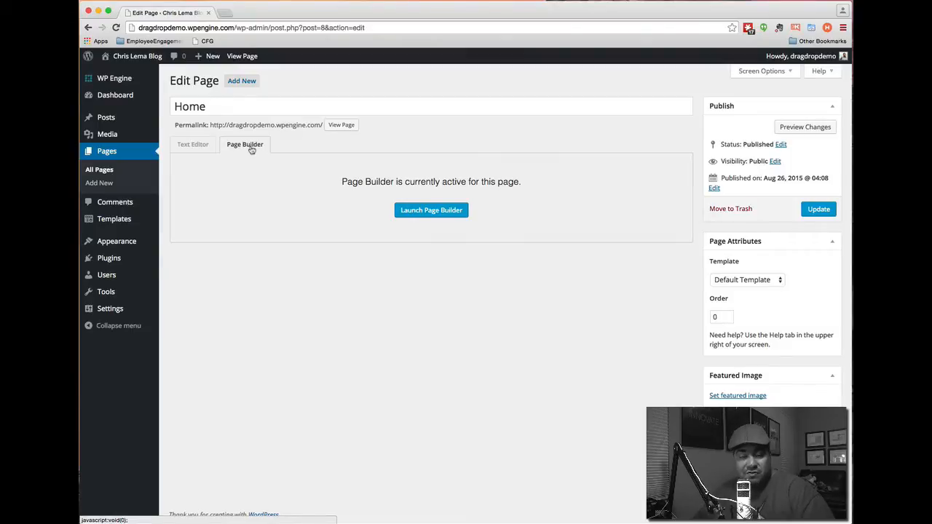
left_click(432, 212)
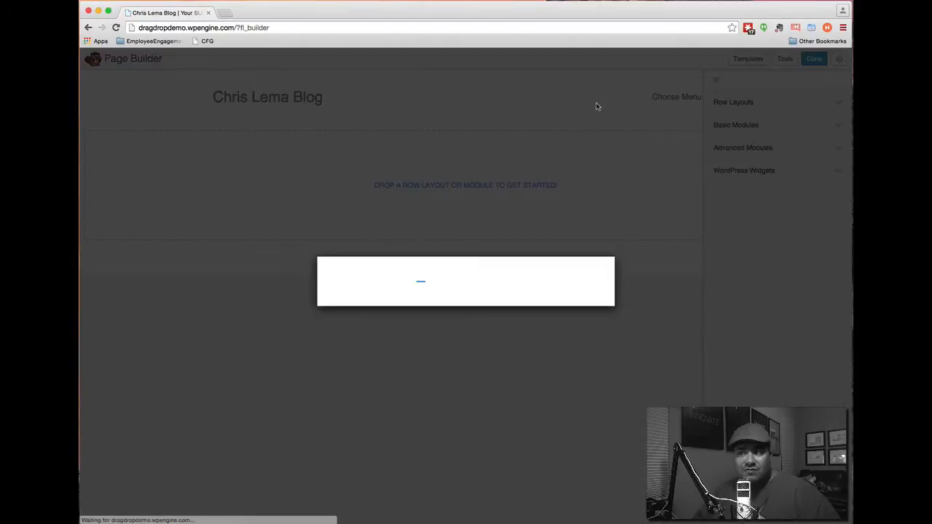
left_click(371, 217)
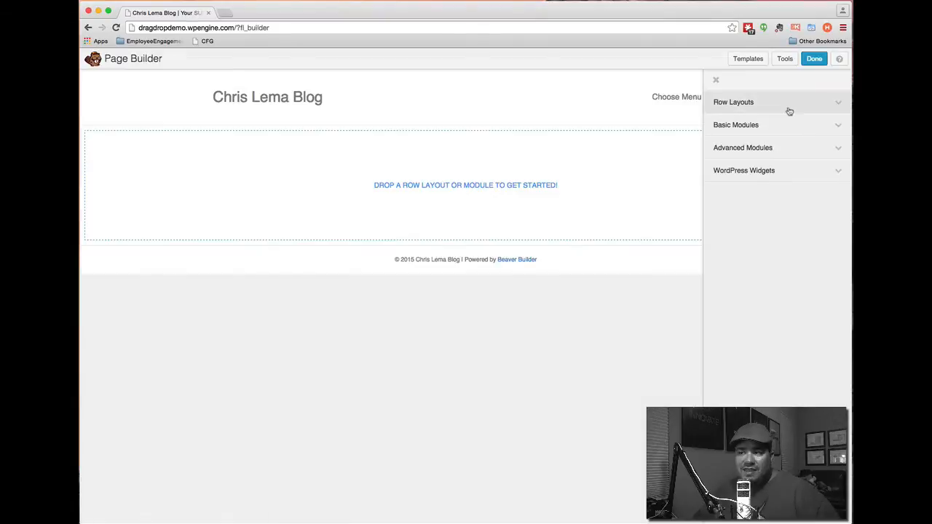
Add a one-column row to the empty layout and save its width as Full Width.
left_click(777, 107)
left_click_drag(749, 129, 535, 165)
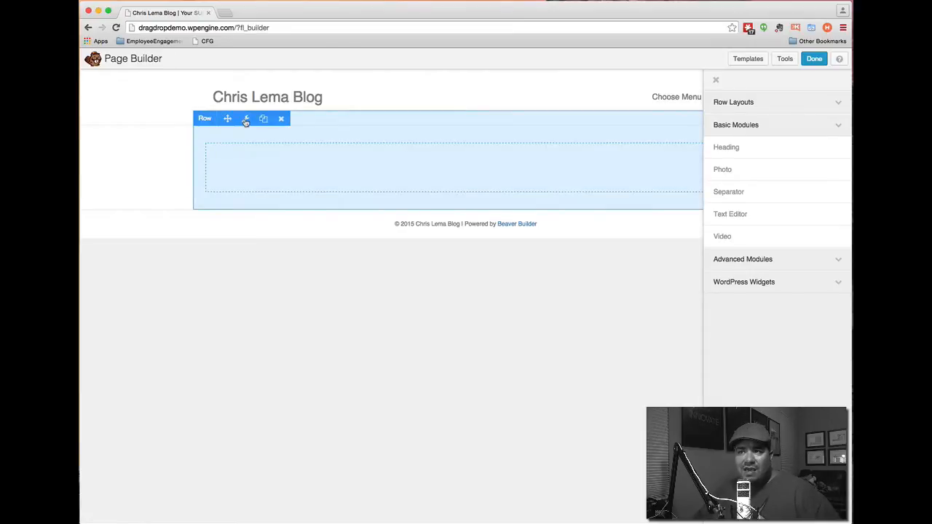
left_click(247, 120)
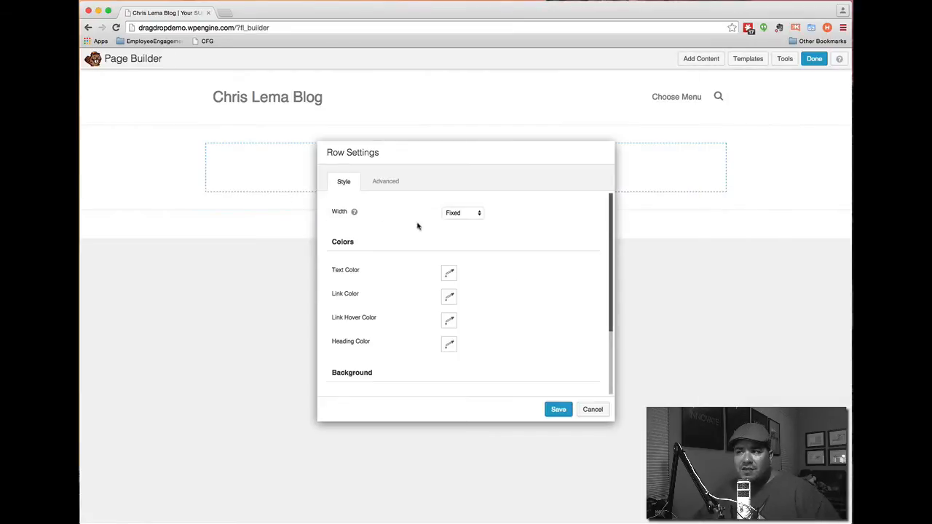
left_click(460, 213)
left_click(470, 221)
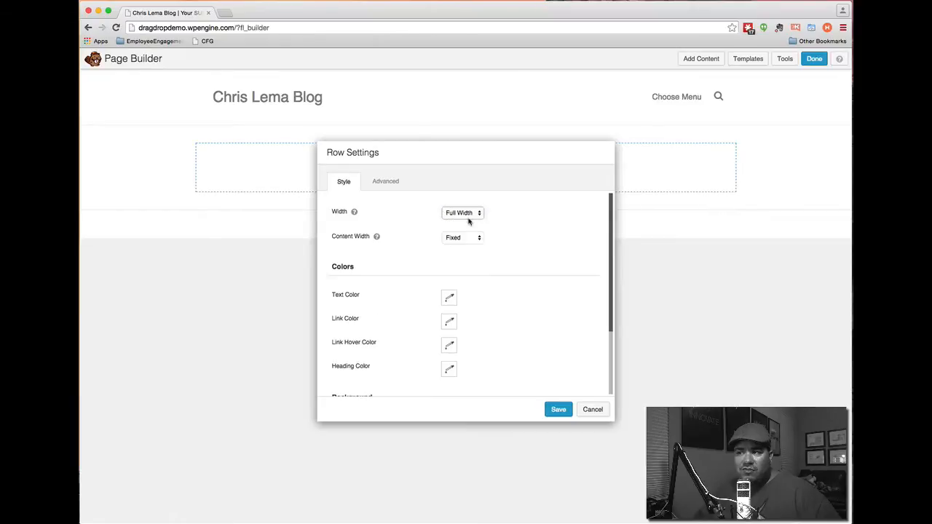
left_click(559, 409)
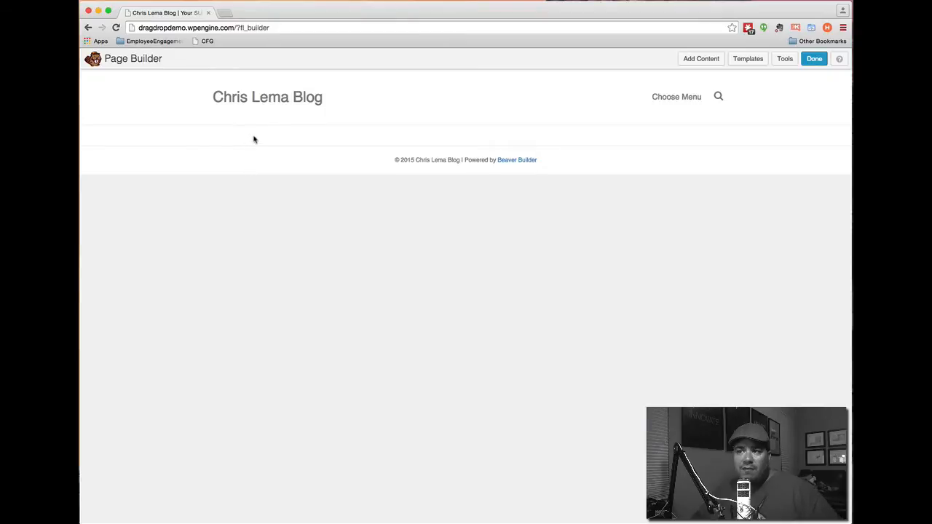
Add a Heading module to the row's column with the text "Welcome to the Site".
mouse_move(131, 134)
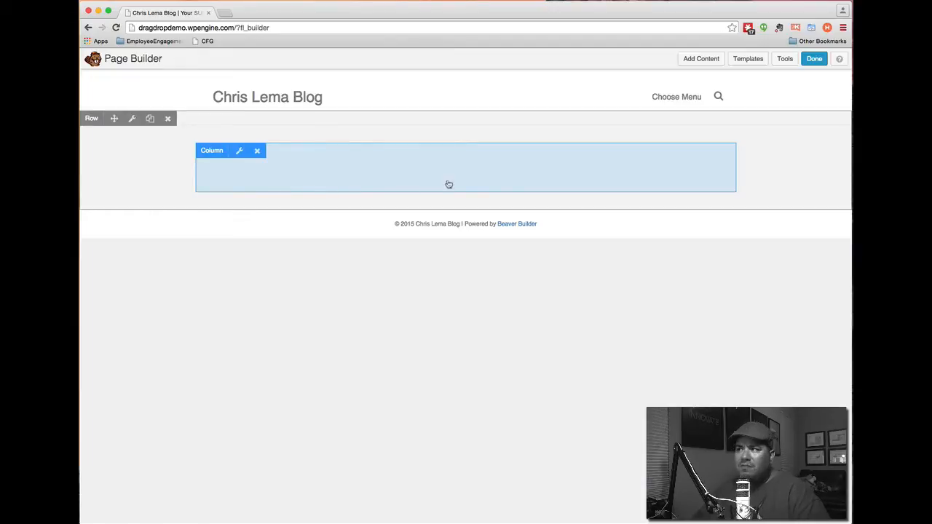
left_click(708, 61)
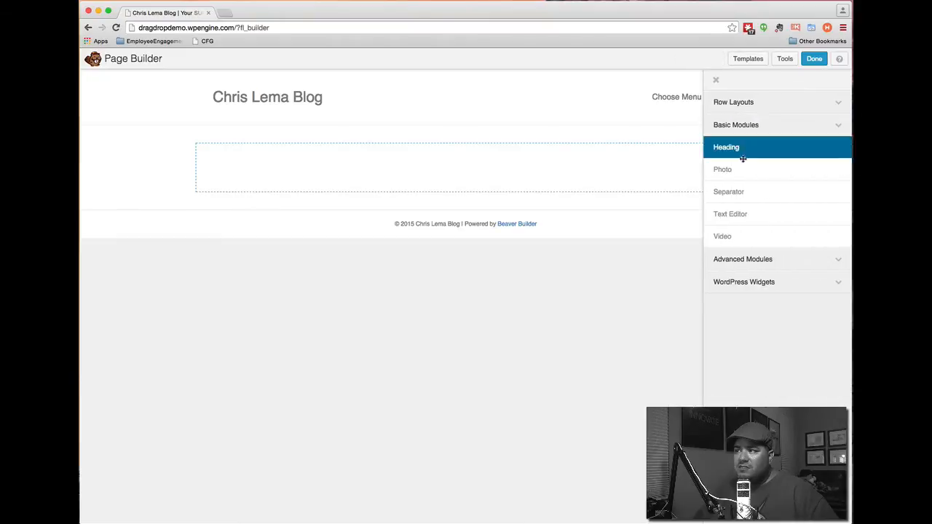
left_click(752, 260)
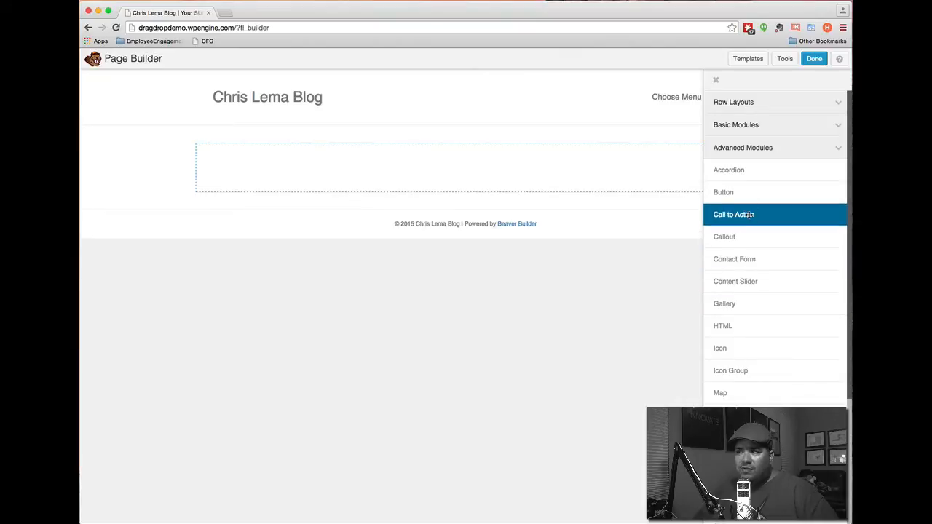
left_click(752, 132)
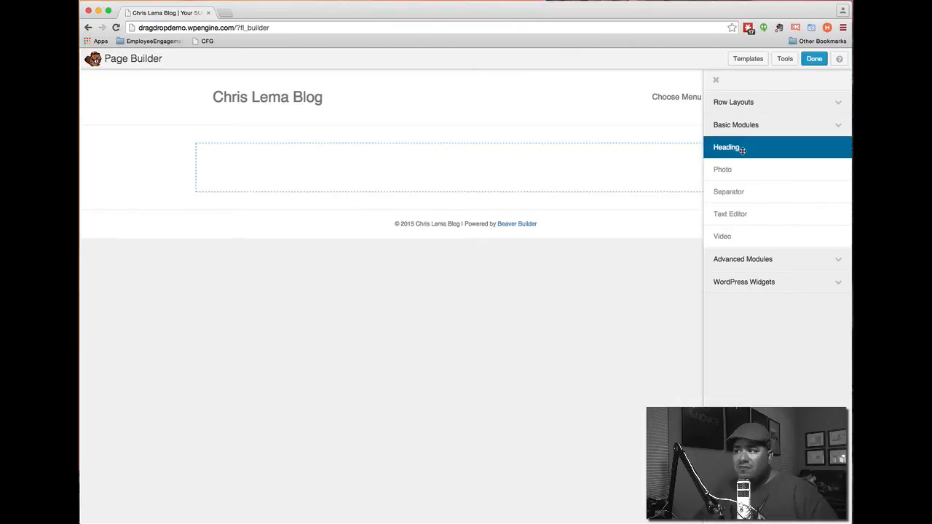
left_click_drag(743, 146, 418, 189)
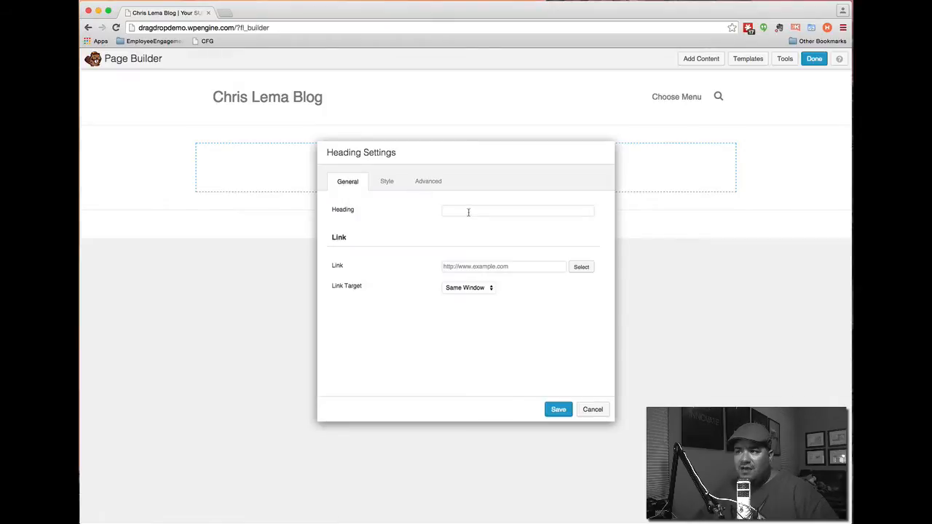
left_click(471, 211)
type("Welco")
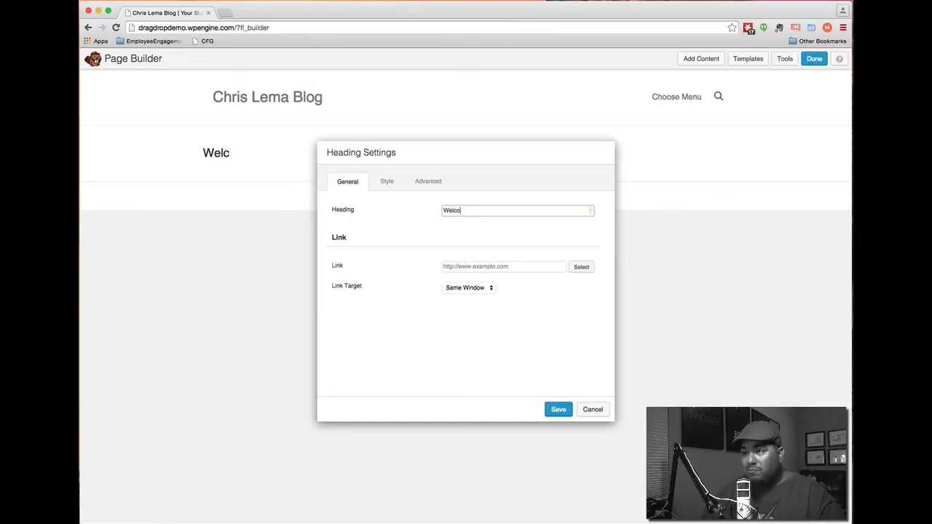
type("me to the Site")
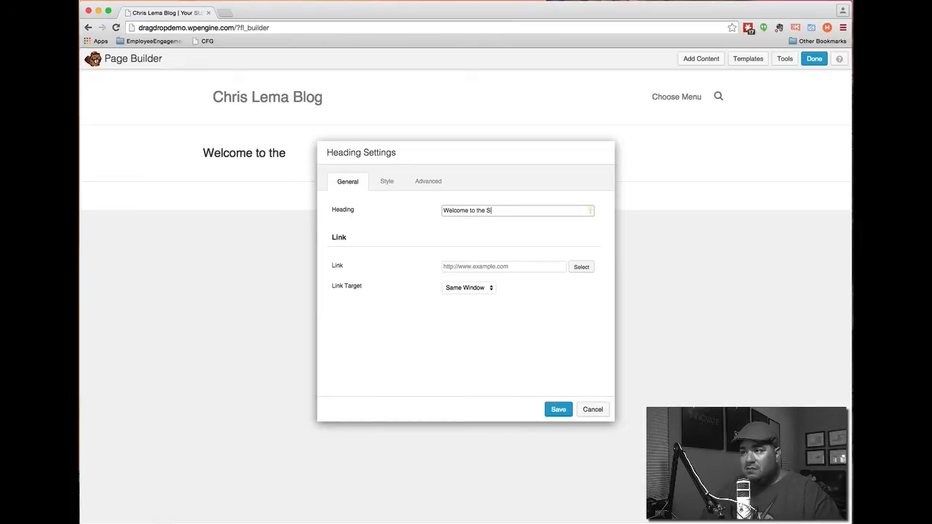
Set the heading's alignment to Center and its HTML tag to h1.
left_click(387, 184)
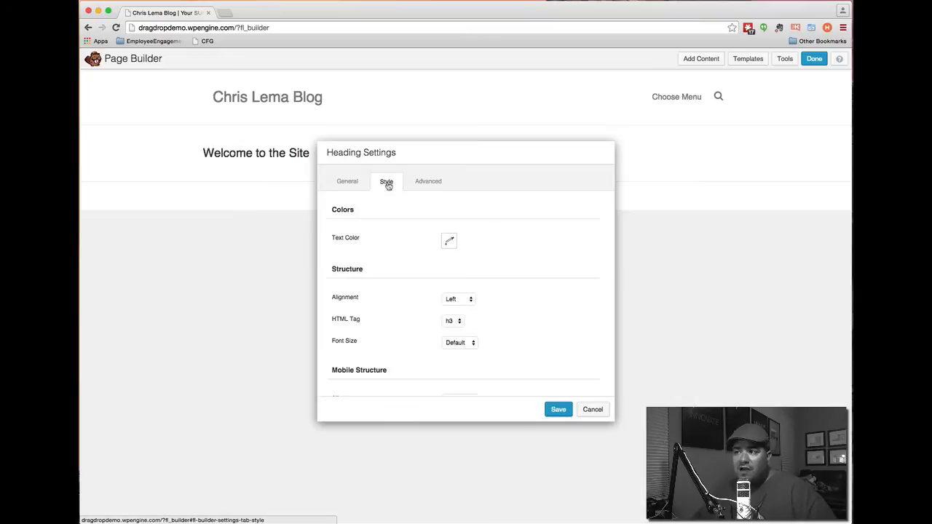
left_click(470, 299)
left_click(467, 308)
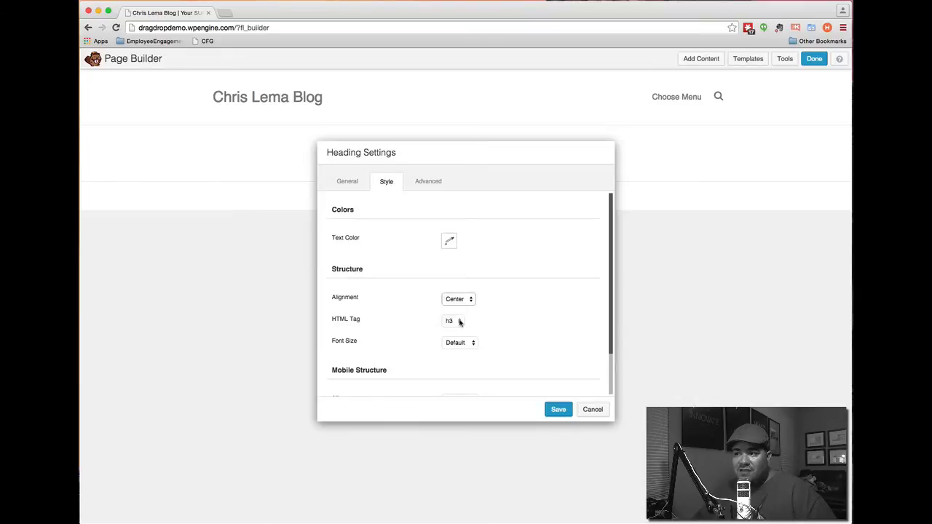
left_click(460, 320)
left_click(450, 305)
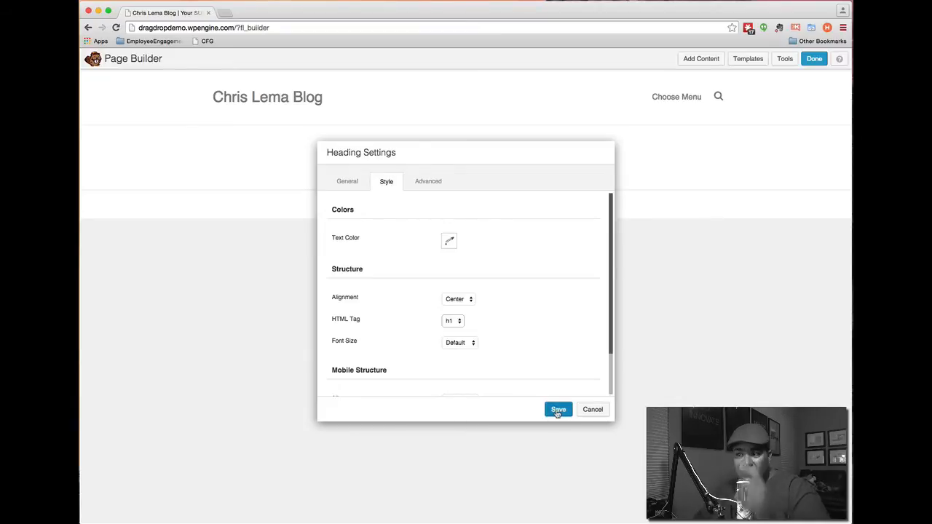
Set the heading's top margin to 100 px and bottom margin to 200 px, and save the heading settings.
left_click(430, 186)
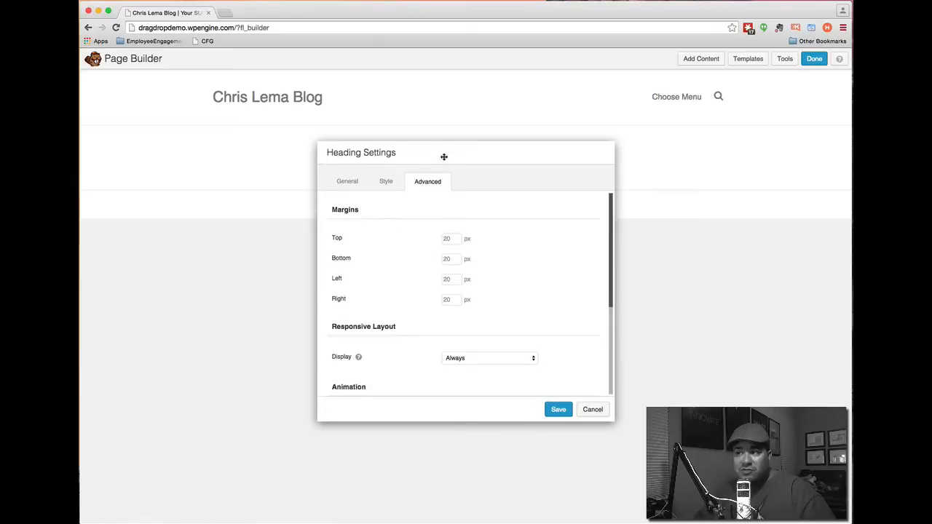
left_click_drag(443, 156, 511, 237)
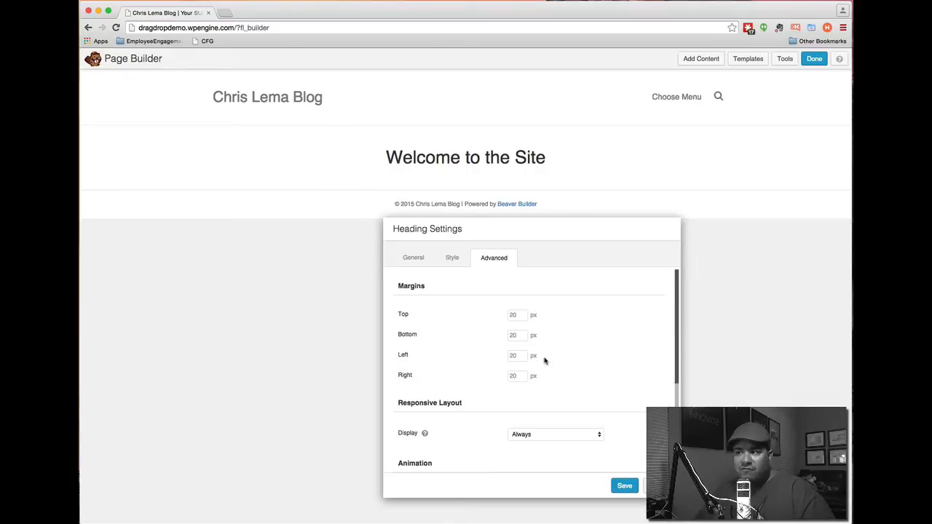
left_click(519, 315)
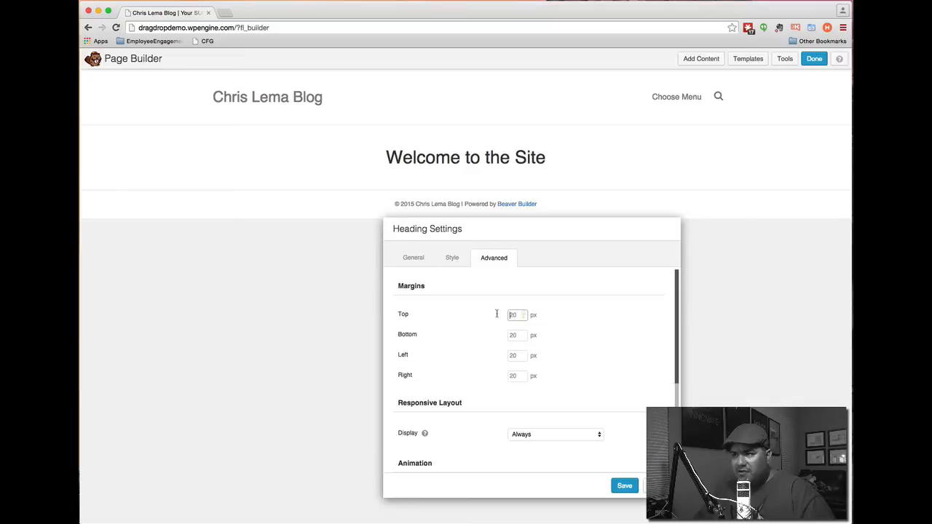
type("200")
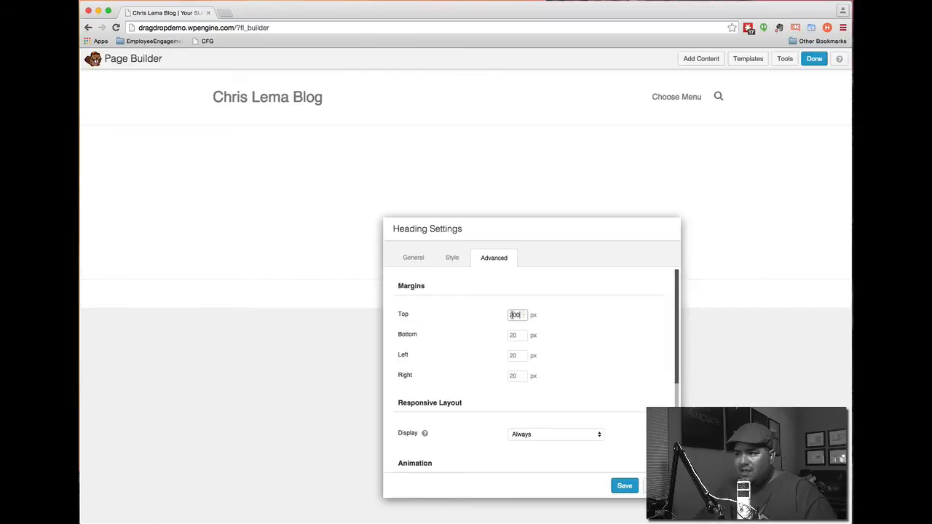
type("1")
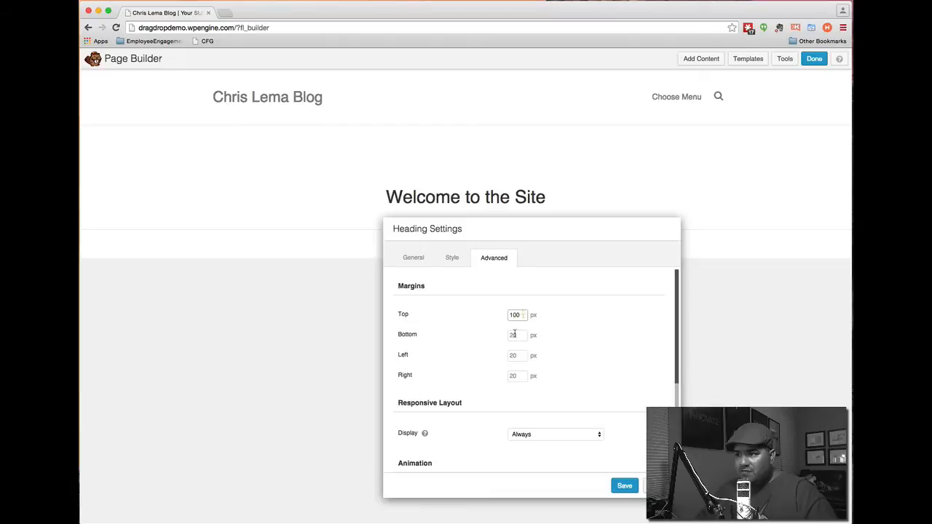
left_click(514, 334)
type("200")
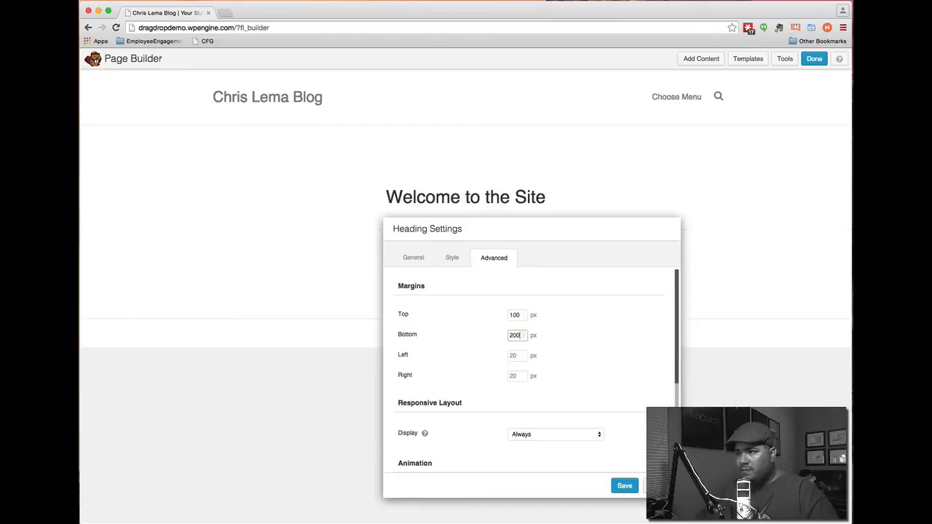
left_click(628, 486)
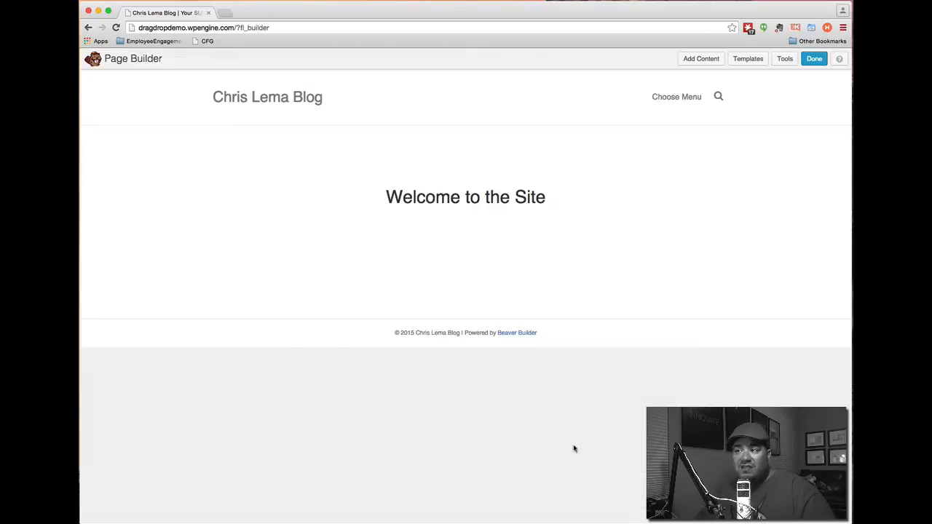
Change the "Welcome to the Site" heading's text color to white and save the settings.
mouse_move(561, 150)
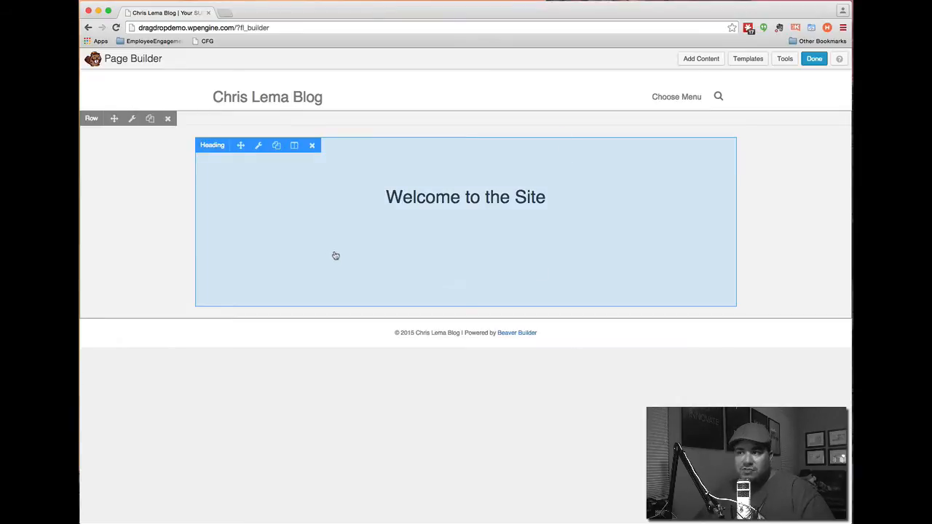
left_click(420, 203)
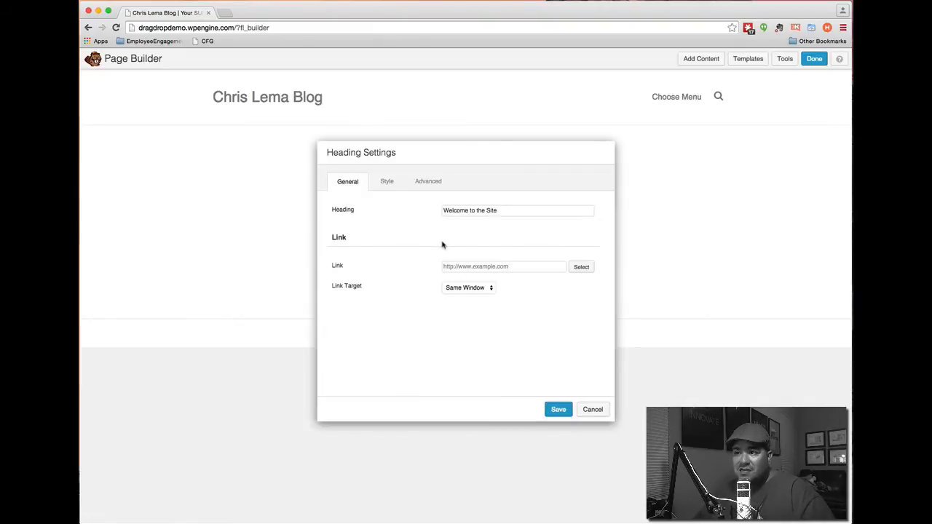
left_click(386, 182)
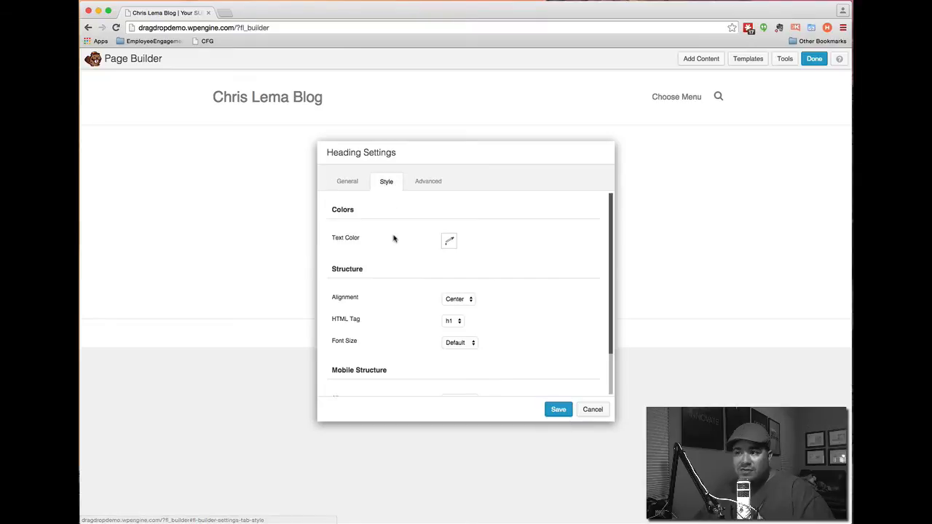
left_click(450, 244)
left_click_drag(449, 258, 444, 255)
left_click(506, 234)
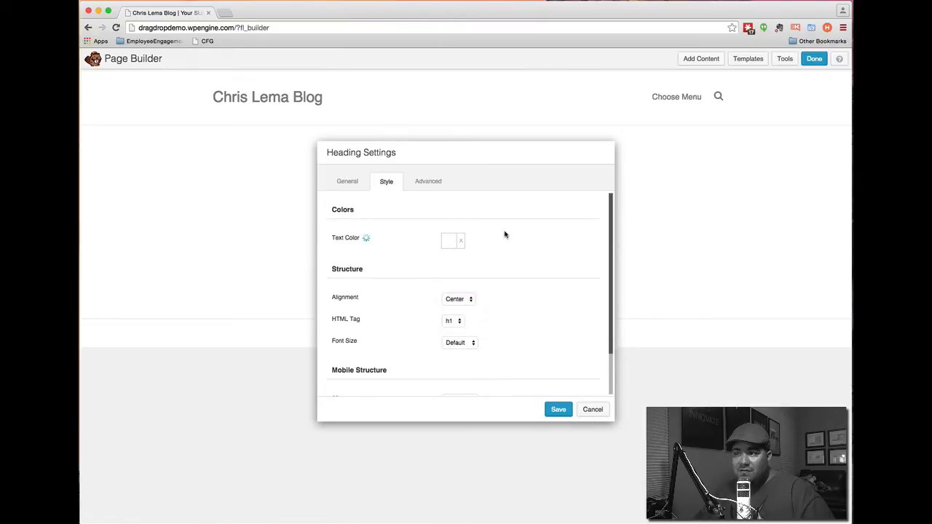
left_click(558, 411)
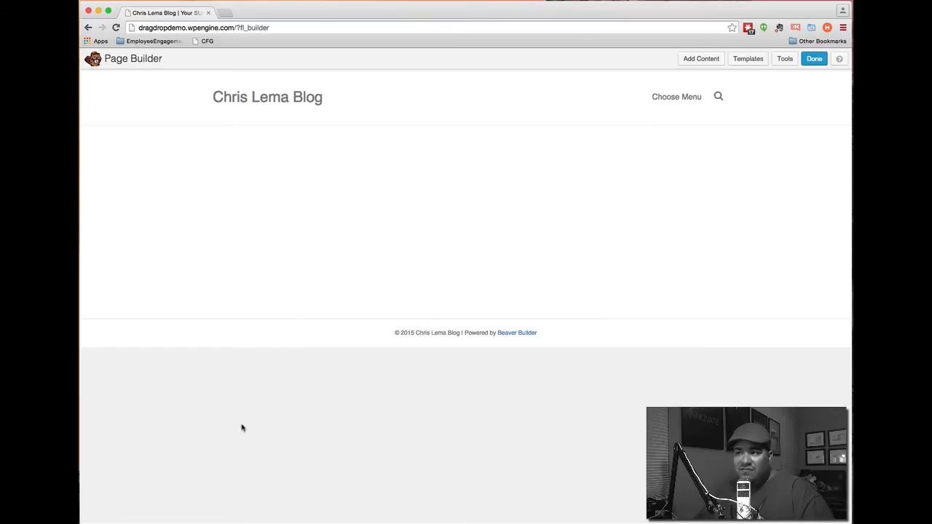
Set the background type of the row containing the heading to Video.
mouse_move(128, 137)
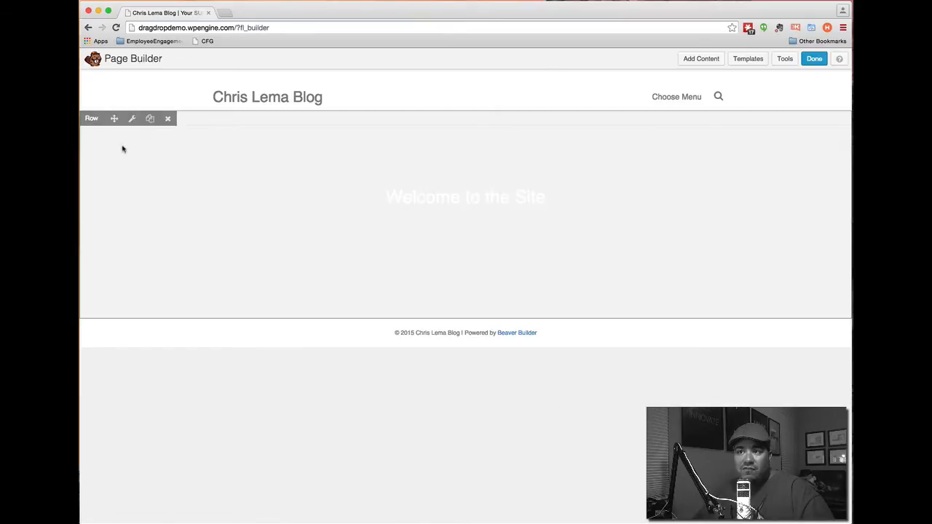
left_click(132, 120)
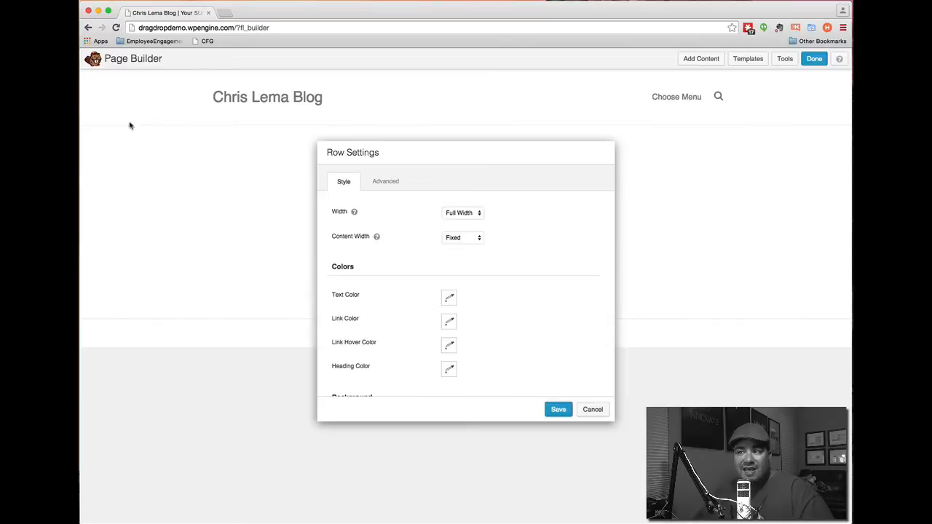
scroll(504, 322, "down", 3)
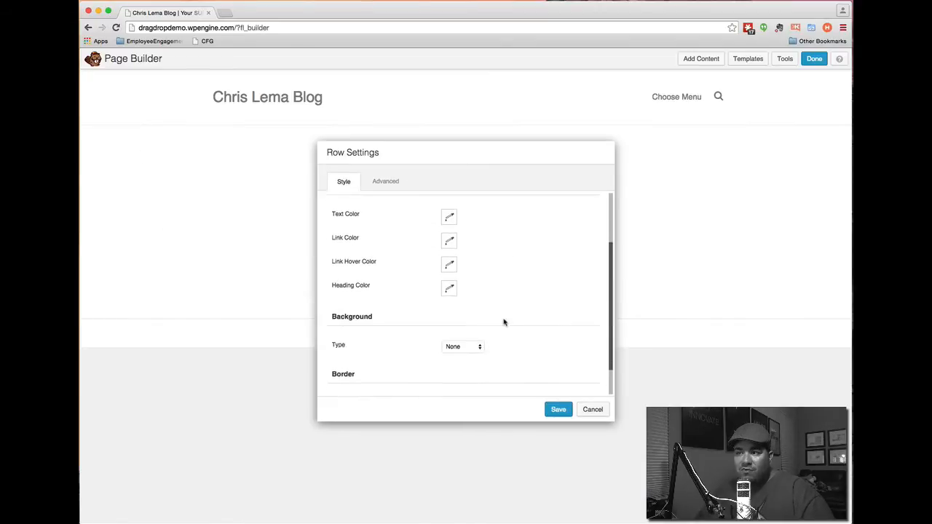
left_click(467, 312)
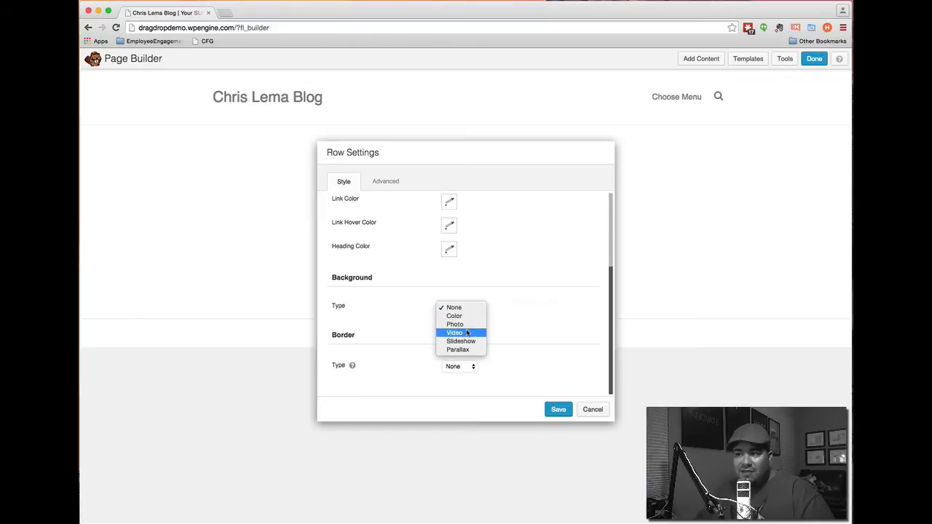
left_click(467, 333)
scroll(498, 325, "down", 3)
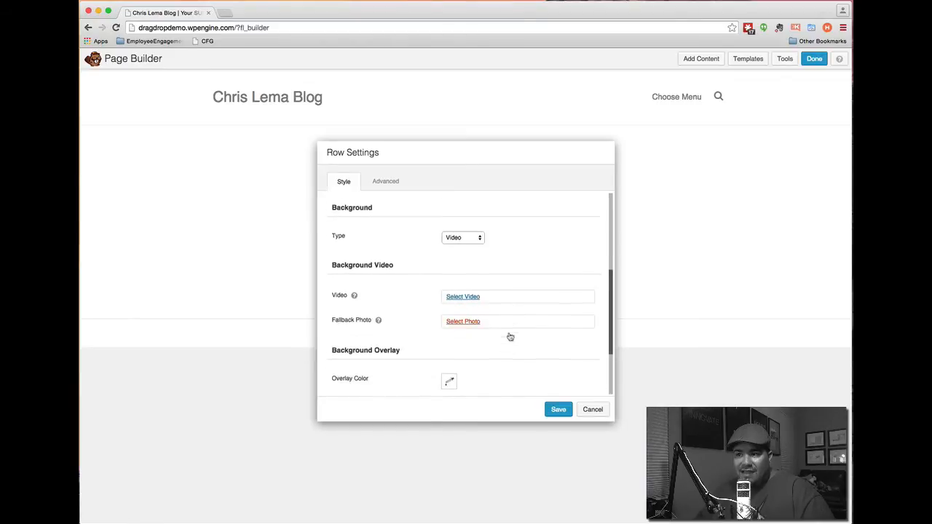
Choose group-of-designers-sitting-at-table-collaborating-on-project_4jzgb6it__D.mp4 from the media library as the row's background video.
left_click(466, 288)
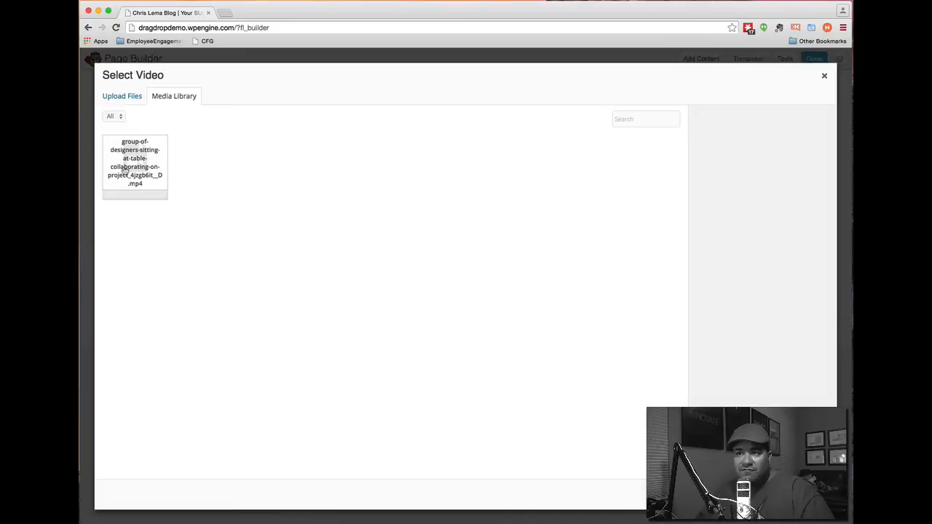
left_click(162, 179)
left_click(806, 495)
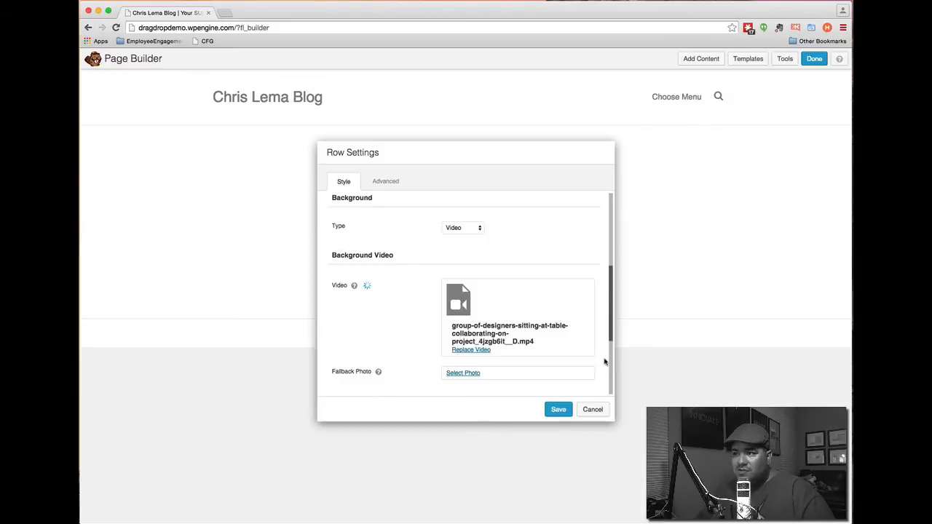
Give the row's video background a dark gray overlay at 75% opacity and save the row settings.
scroll(416, 357, "down", 5)
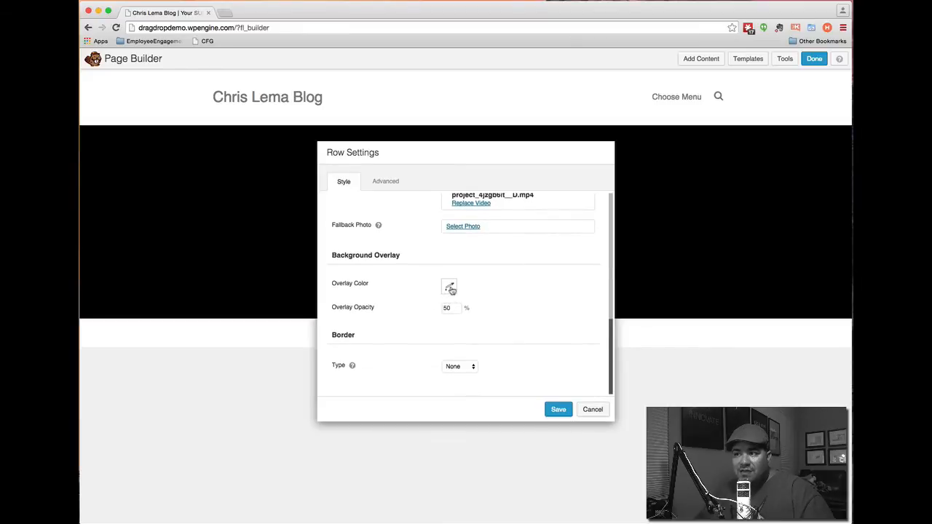
left_click(450, 288)
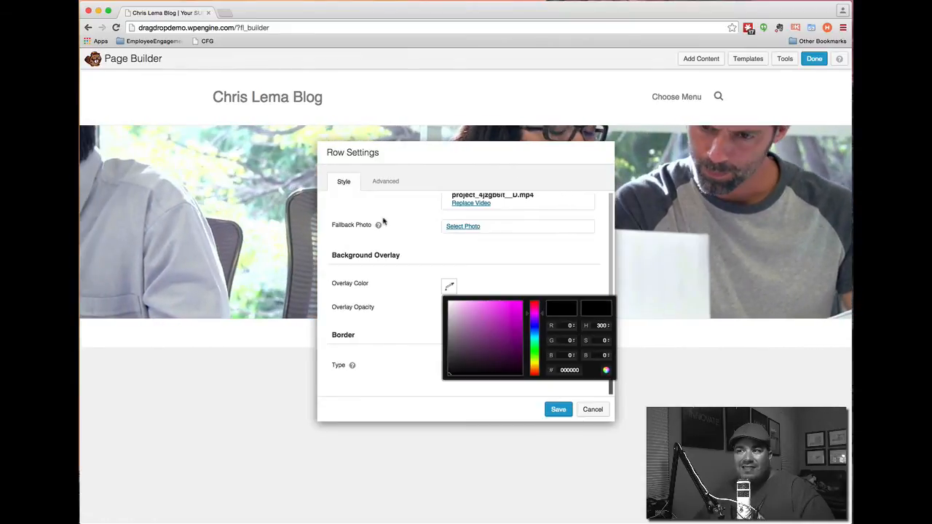
mouse_move(436, 155)
left_mouse_down()
mouse_move(447, 273)
mouse_move(451, 166)
left_mouse_up()
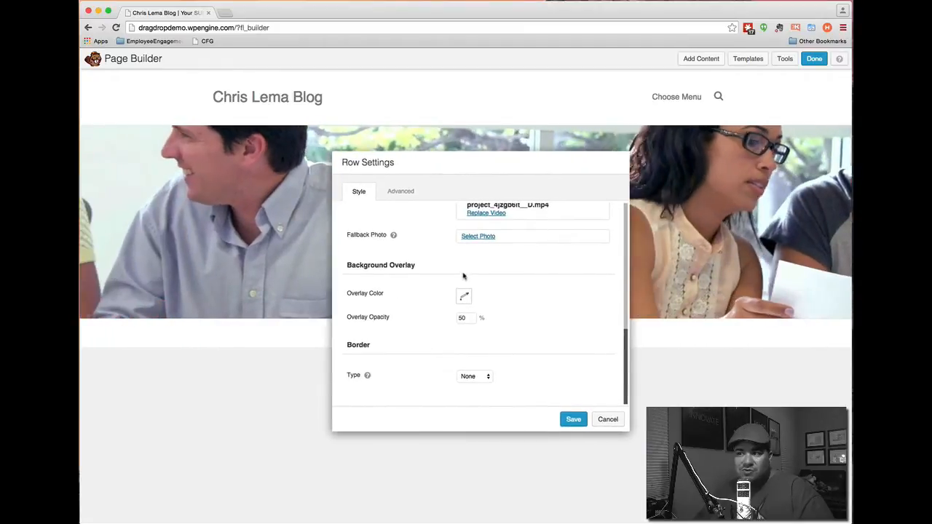
left_click(465, 299)
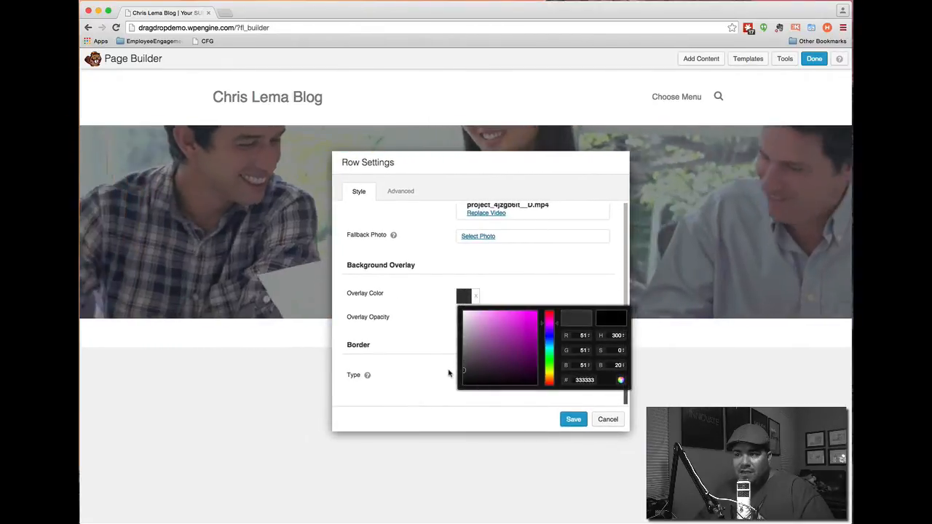
left_click(527, 299)
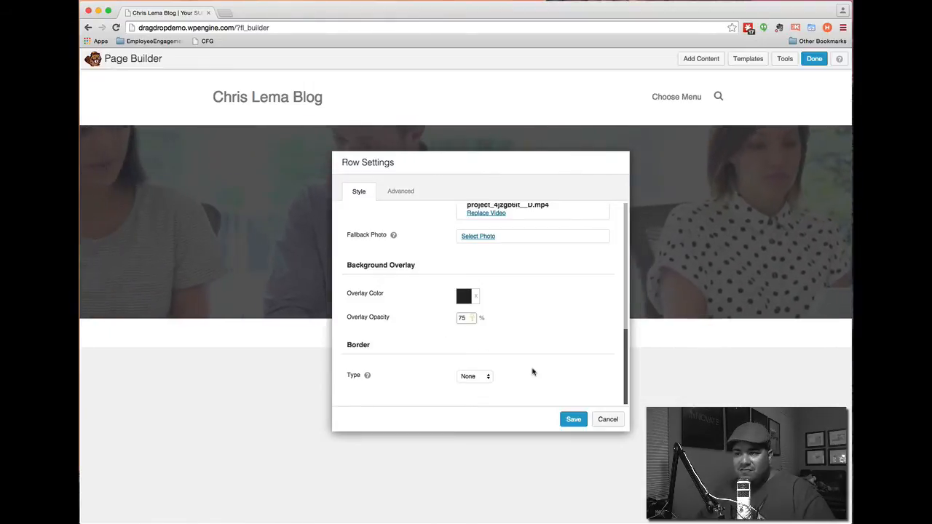
left_click(574, 421)
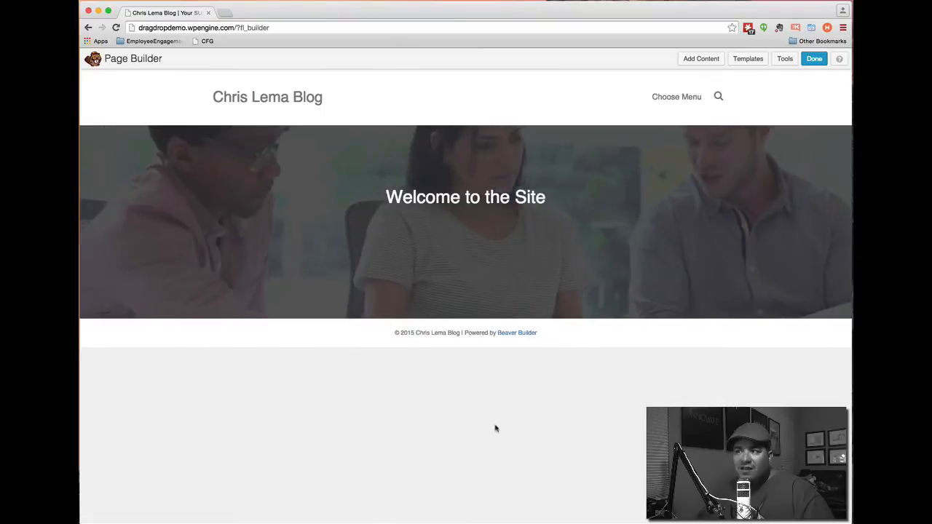
Finish editing the page and publish the changes.
mouse_move(437, 244)
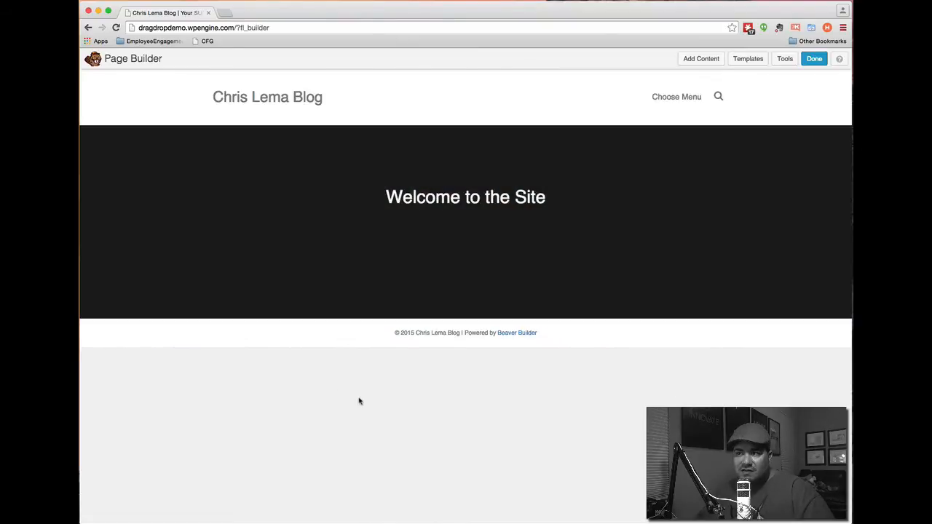
mouse_move(402, 299)
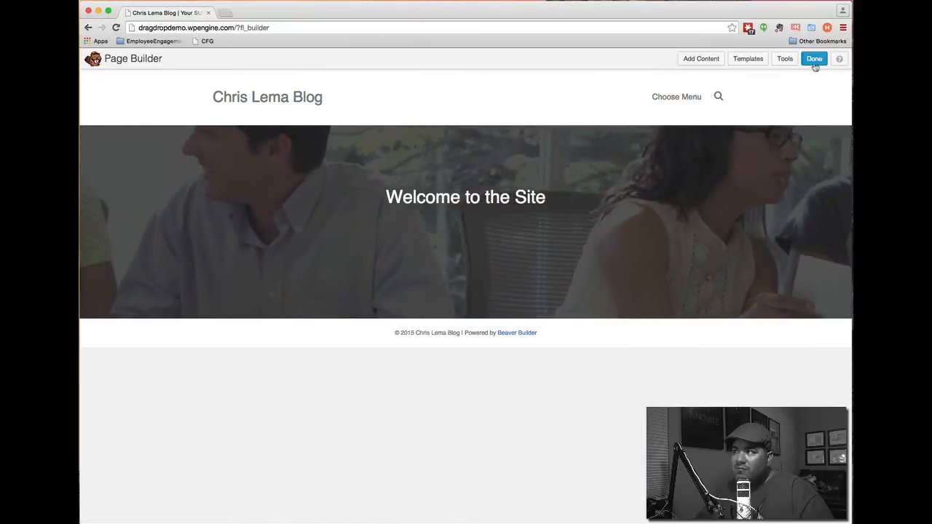
left_click(815, 58)
left_click(501, 267)
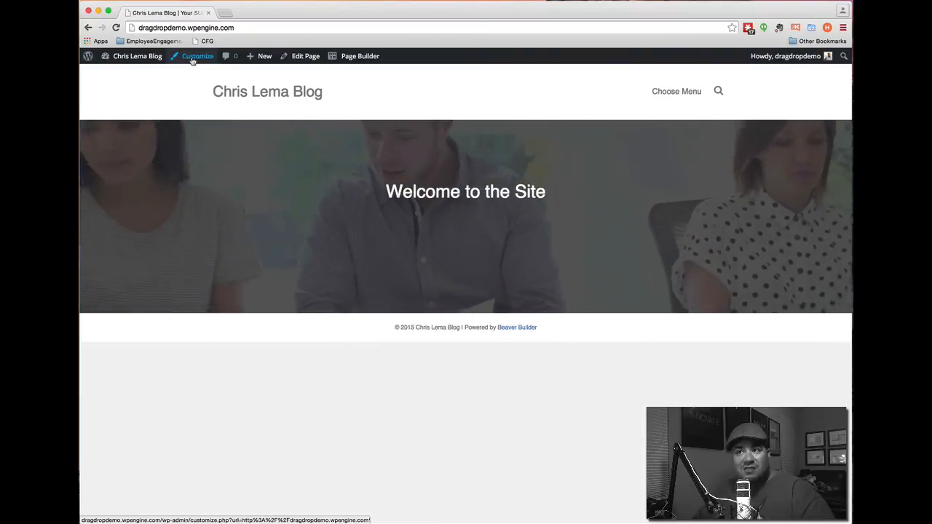
Hide the site header by changing the Header Layout setting in the theme customizer.
left_click(193, 58)
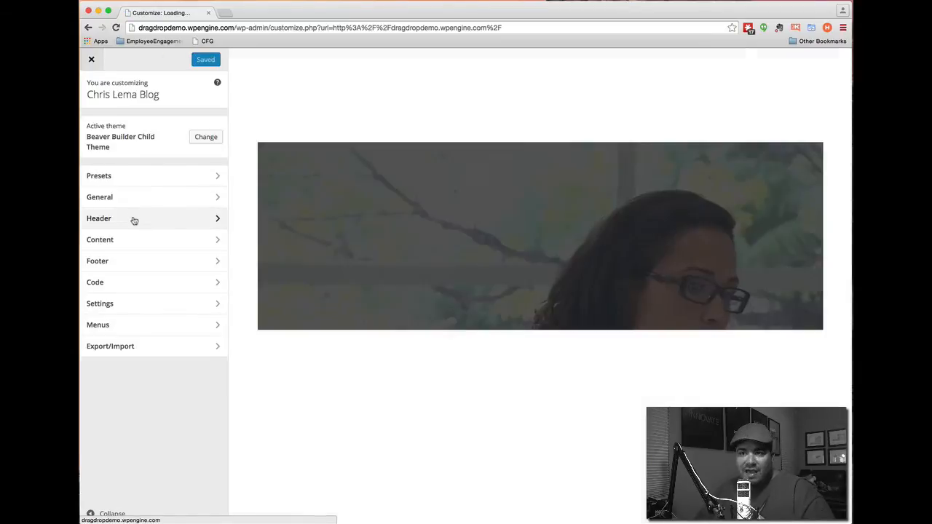
left_click(133, 218)
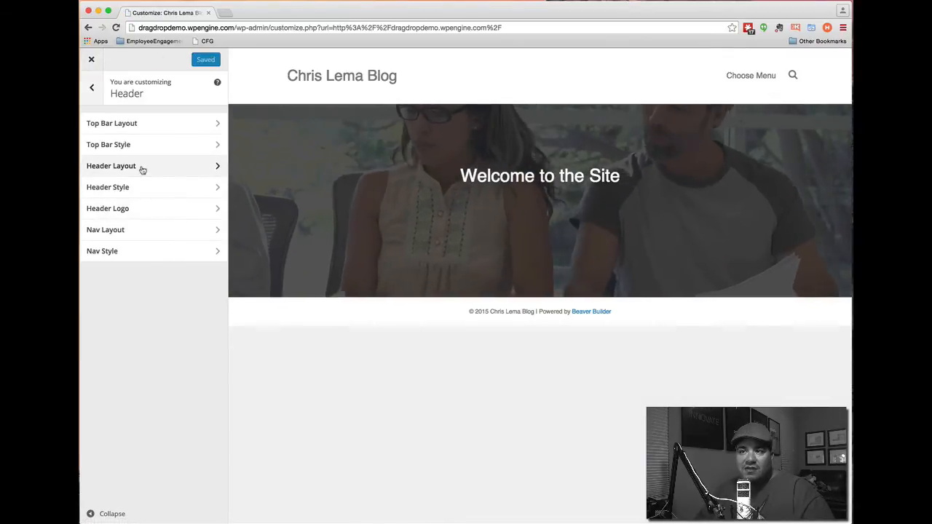
left_click(140, 168)
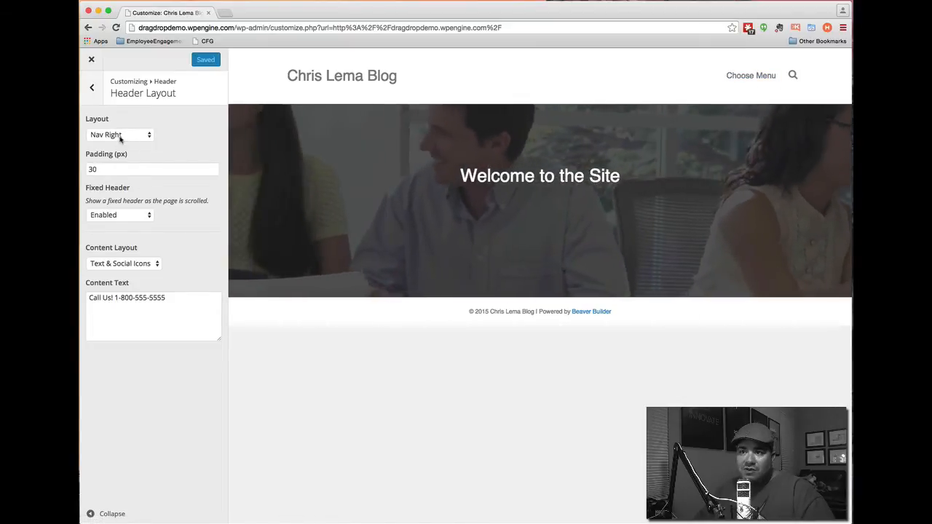
left_click(145, 134)
left_click(111, 117)
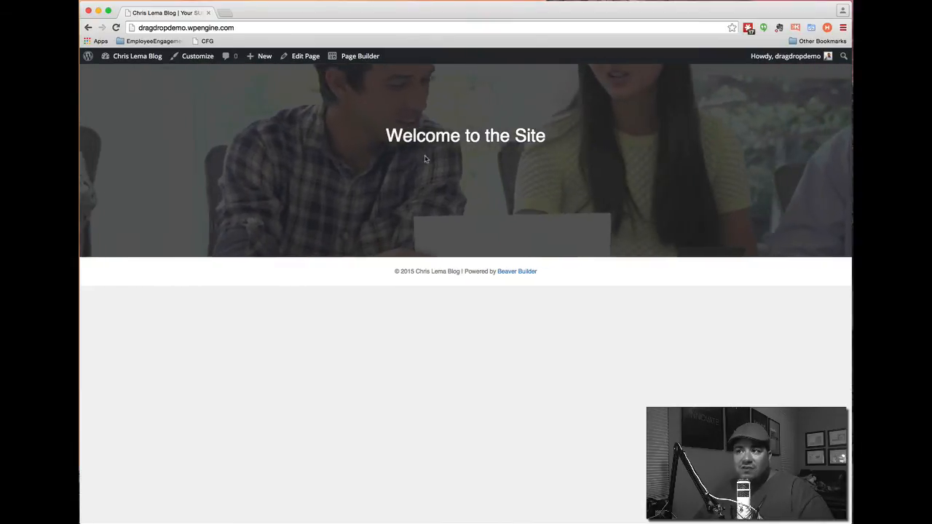
Reopen the home page in Page Builder and add a Menu module above the welcome heading.
left_click(357, 56)
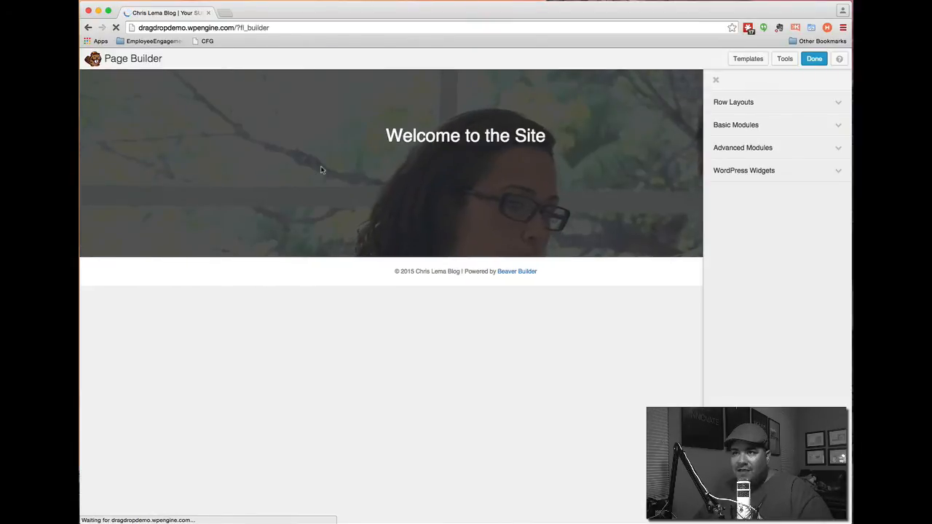
left_click(749, 152)
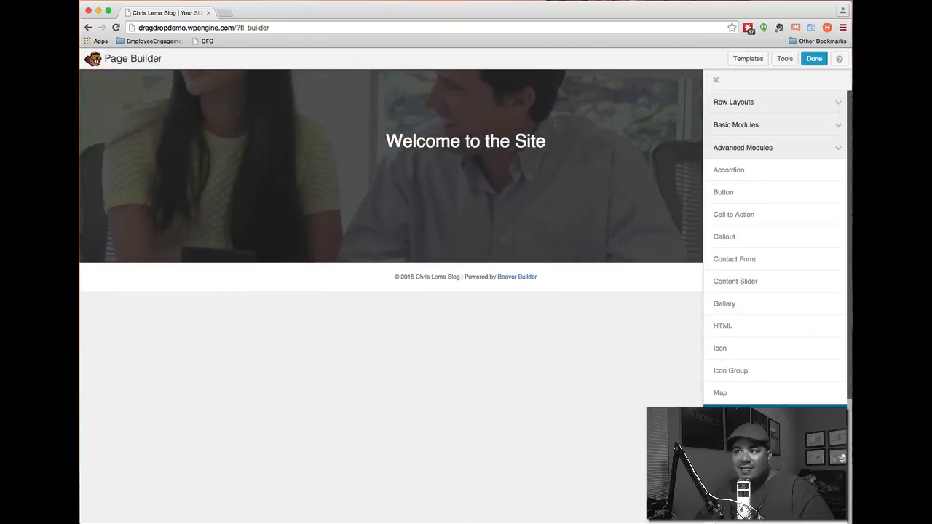
left_click_drag(725, 412, 625, 92)
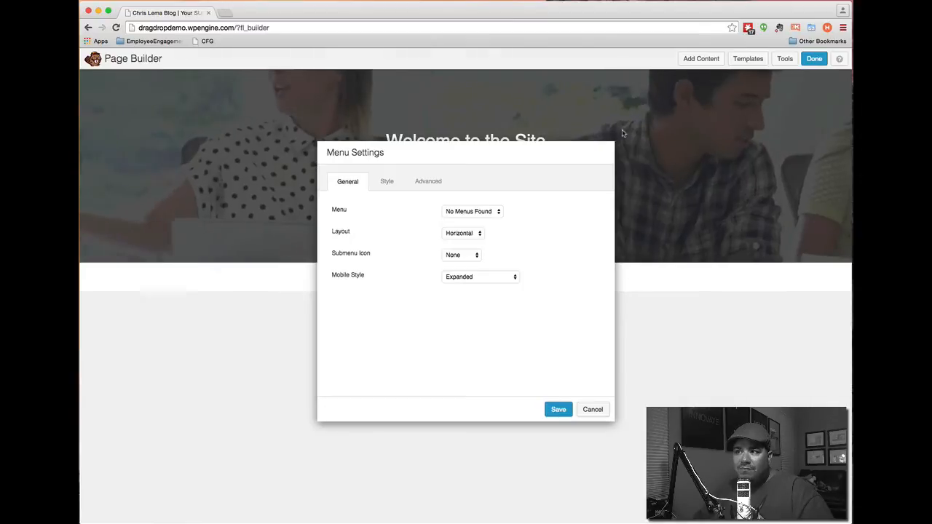
Keep the menu's Horizontal layout and no submenu icon, set its mobile style to Hamburger Icon, and save the settings.
left_click(494, 212)
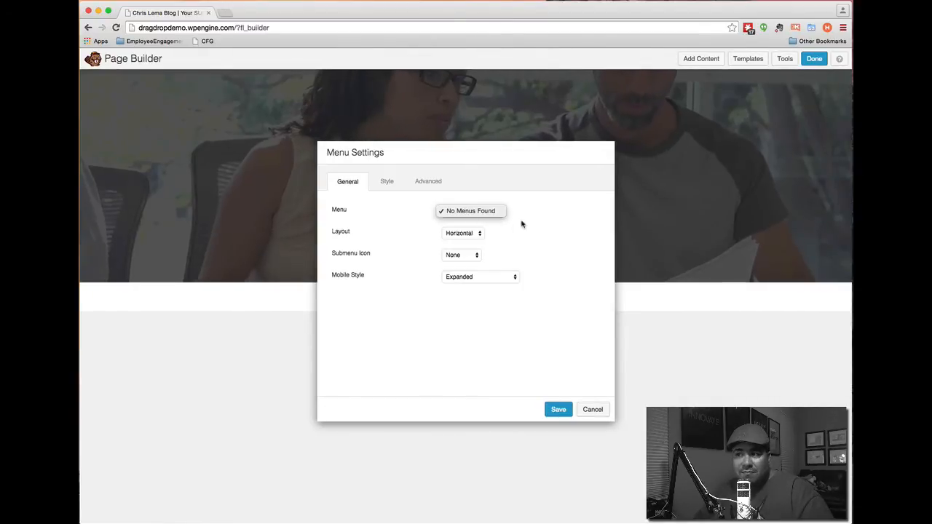
left_click(470, 234)
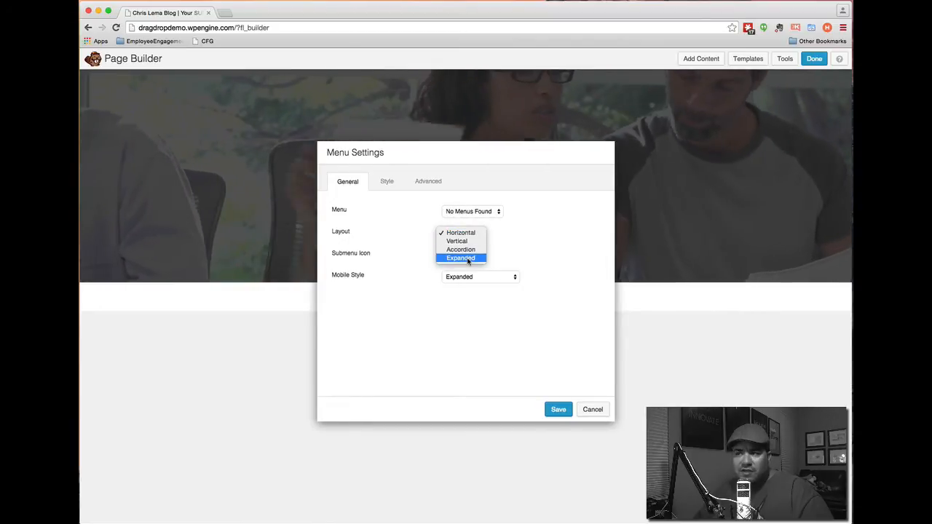
left_click(470, 234)
left_click(470, 254)
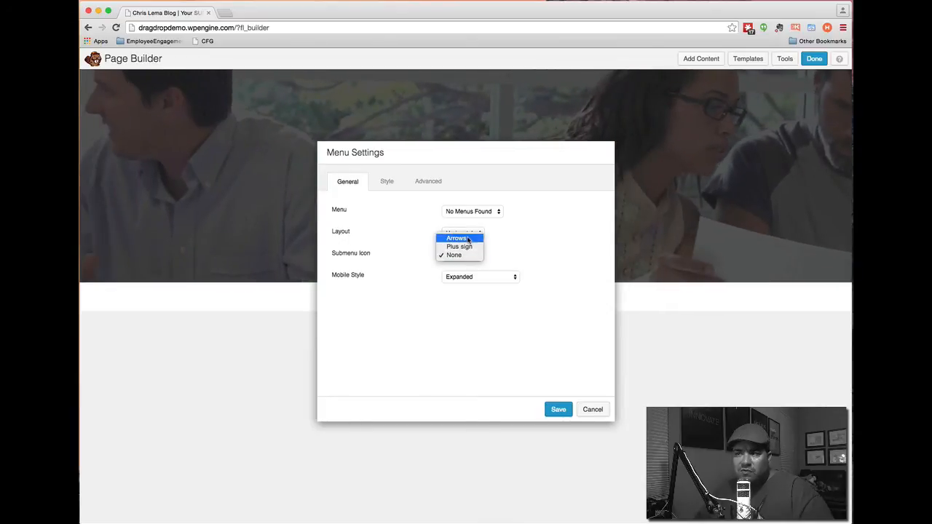
left_click(457, 255)
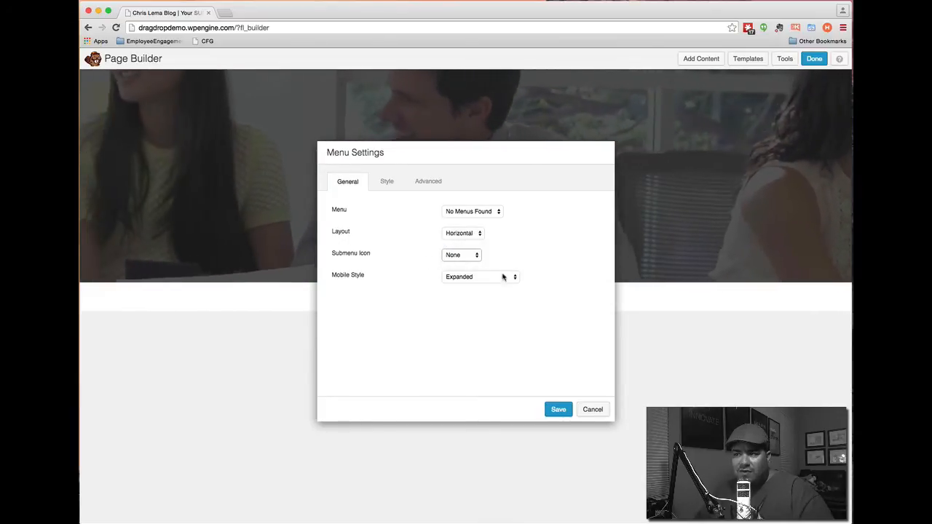
left_click(503, 276)
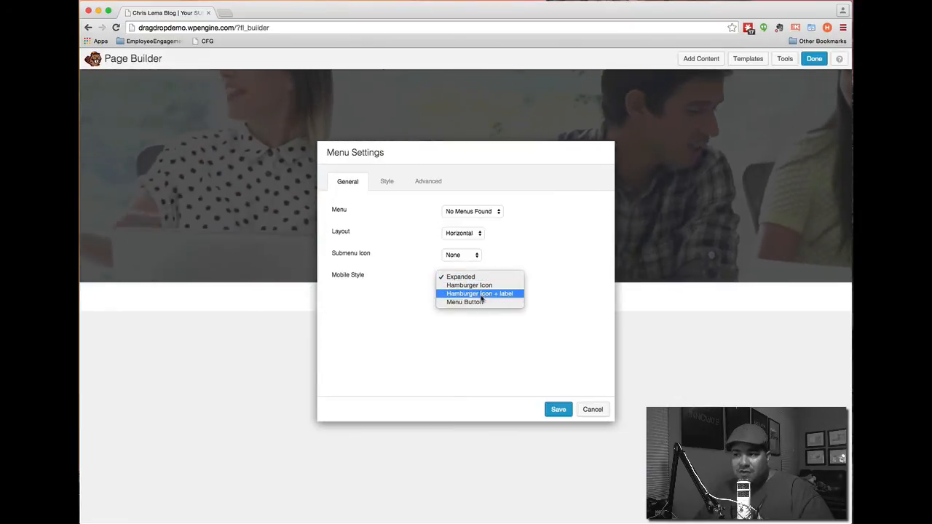
left_click(472, 285)
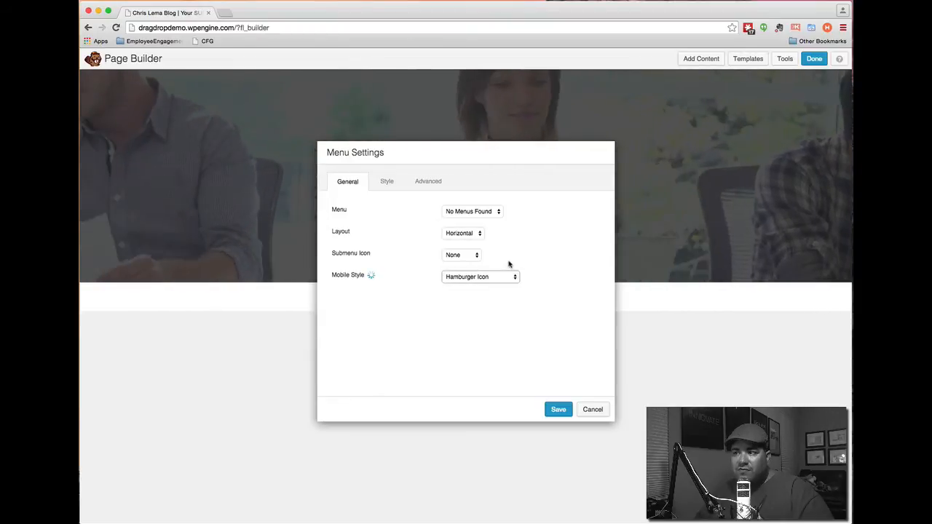
left_click(558, 410)
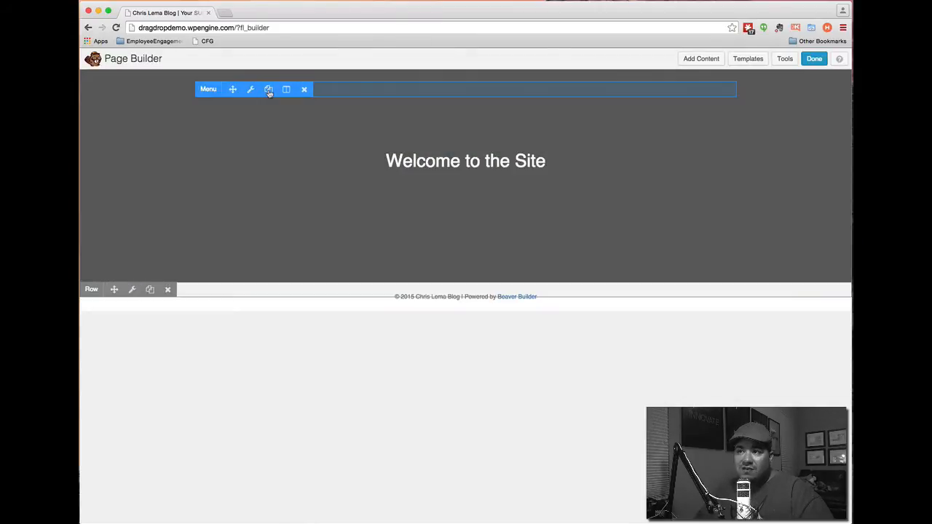
Reopen the Menu module's settings and set the menu alignment to Right.
left_click(251, 90)
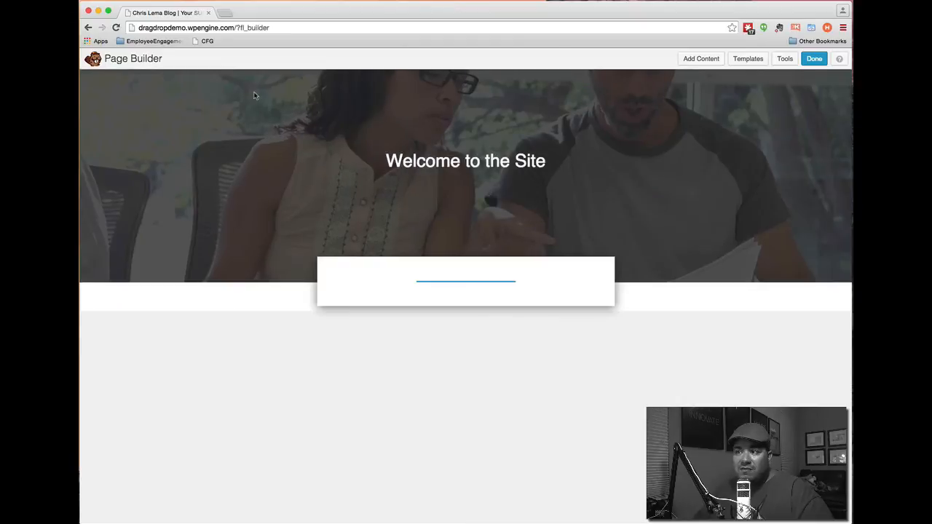
left_click(395, 185)
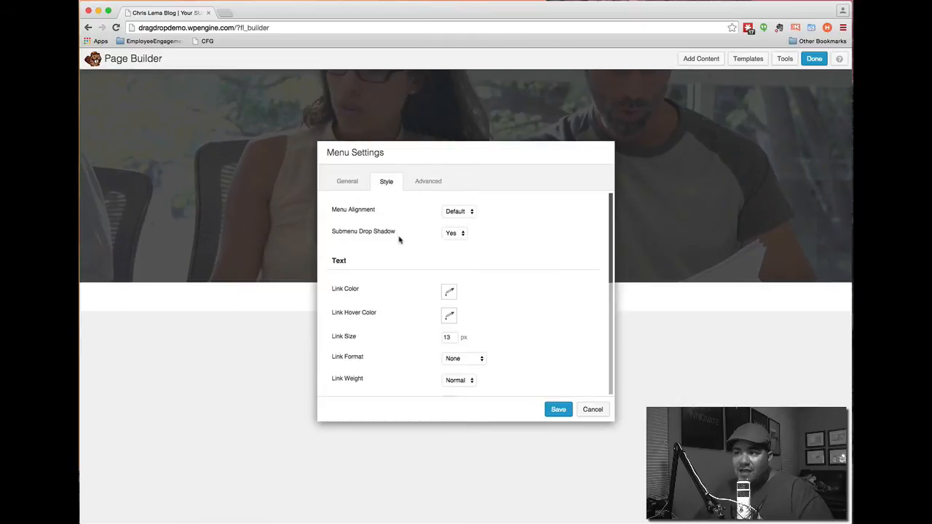
left_click(455, 212)
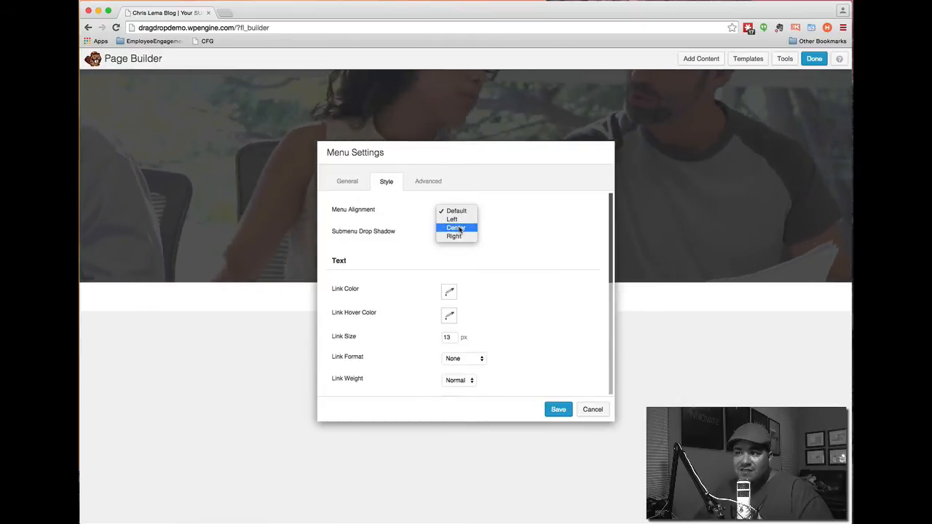
left_click(454, 236)
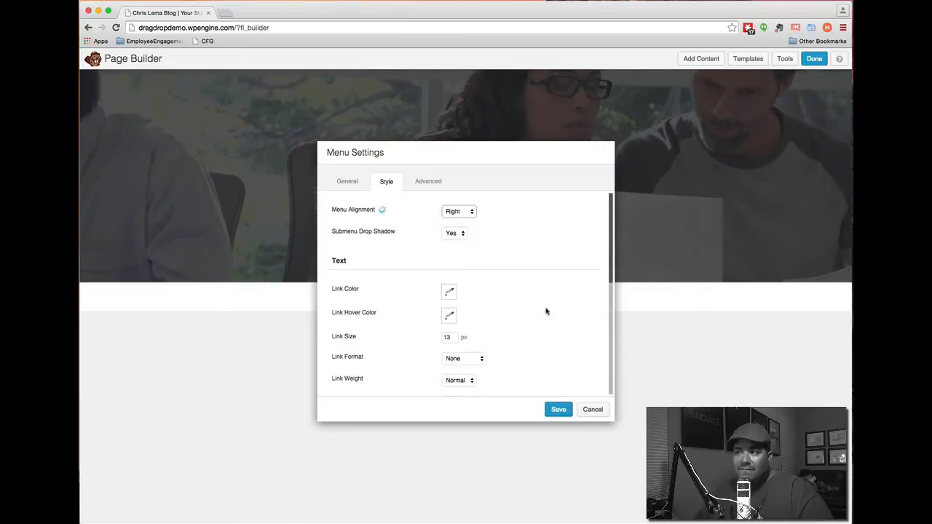
Set the menu's link color to white and its link hover color to magenta (ff00ff).
left_click(450, 293)
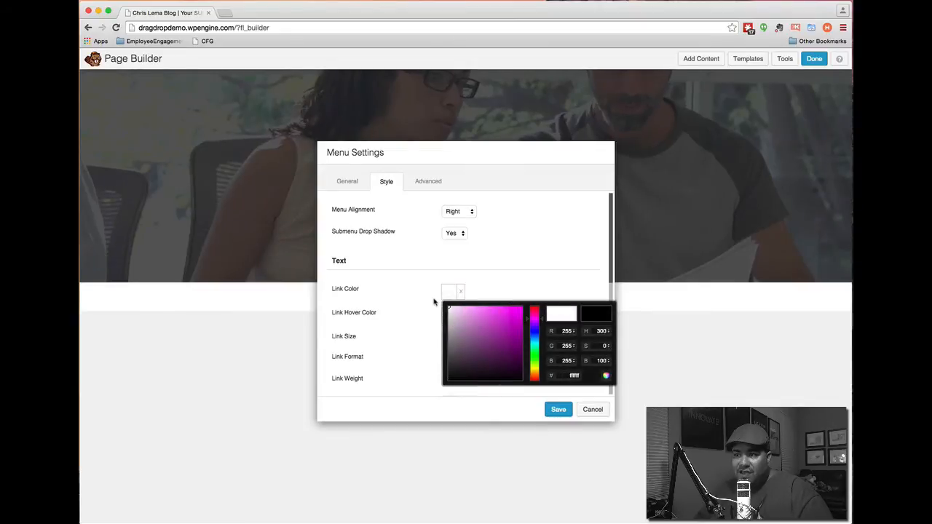
left_click(478, 285)
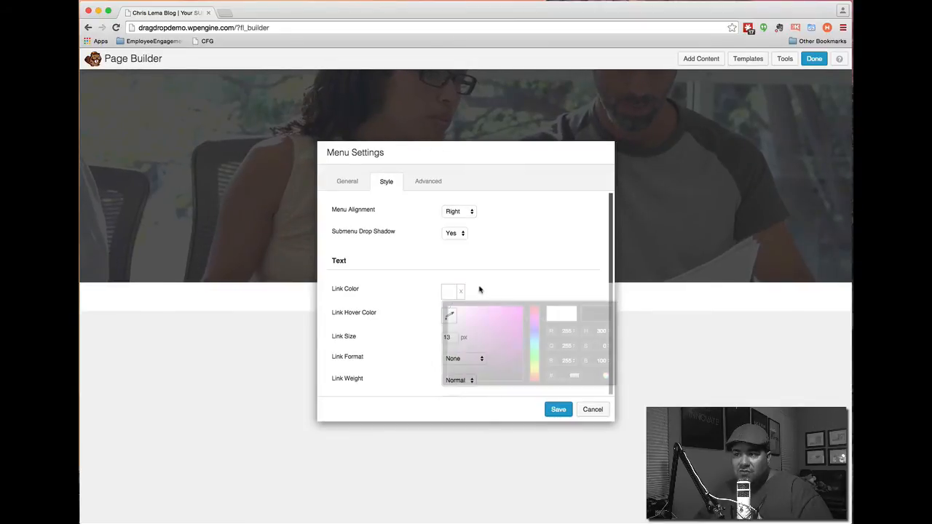
left_click(451, 319)
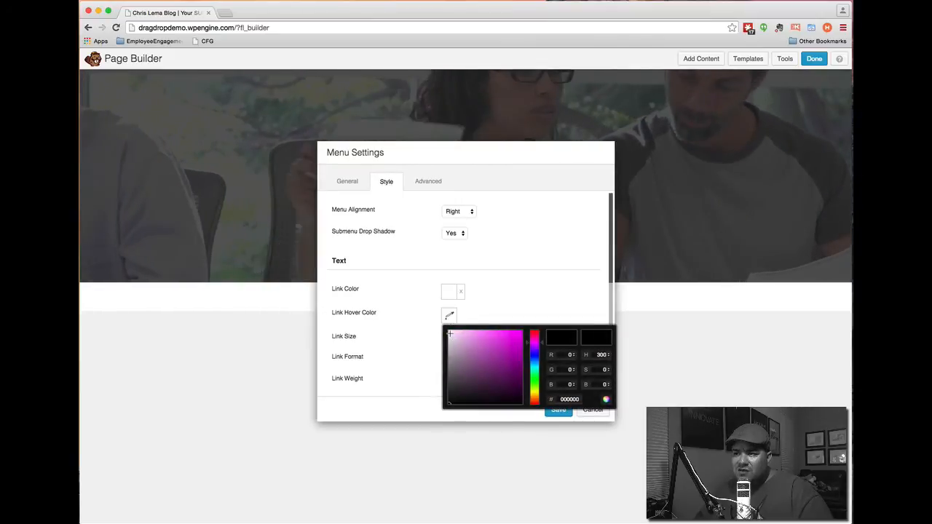
left_click(522, 333)
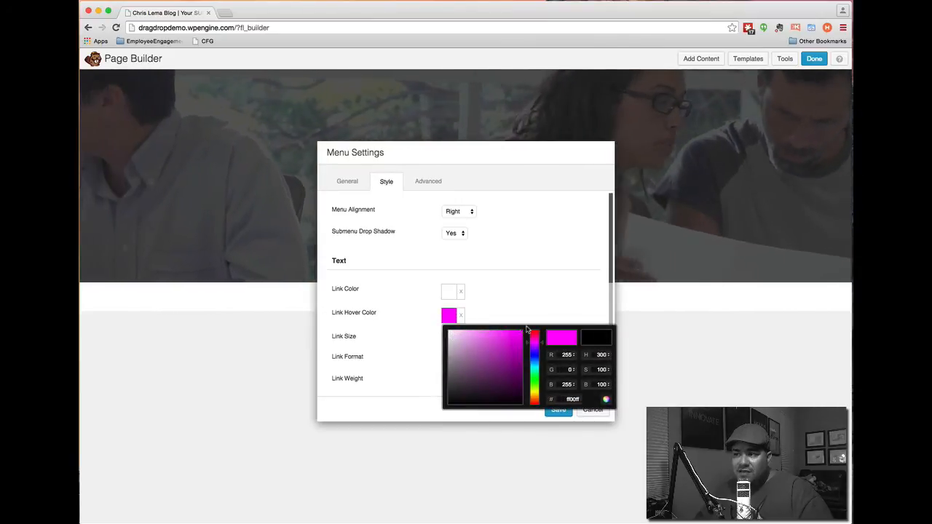
left_click(520, 313)
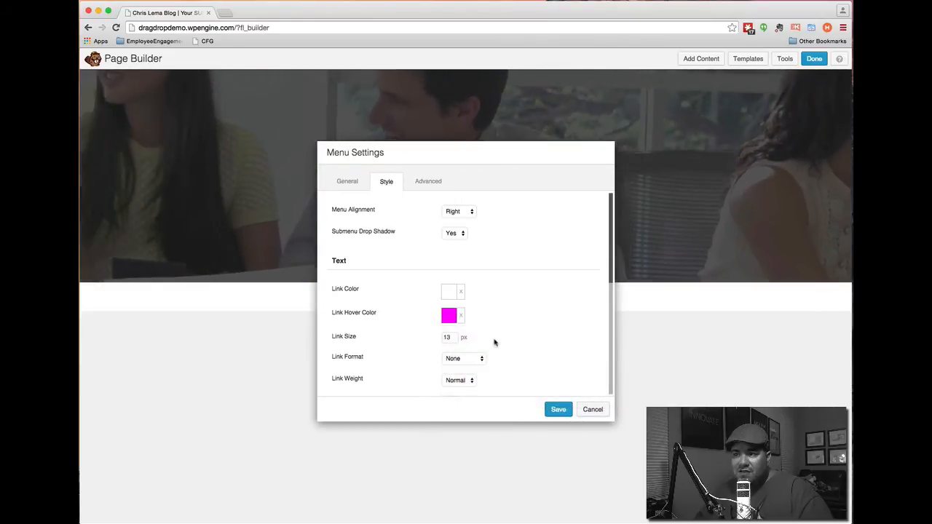
Set the menu's link size to 16 px, save the module settings, and publish the page changes.
double_click(449, 337)
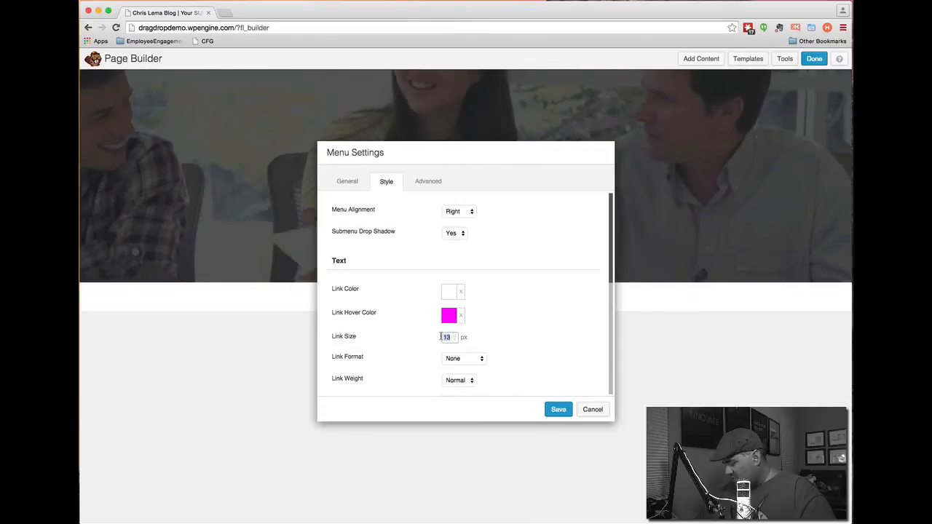
type("16")
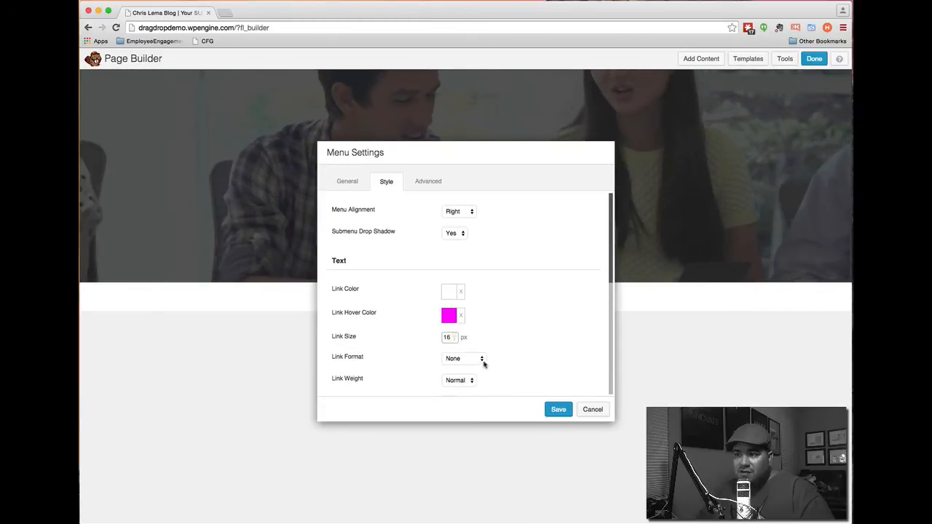
scroll(512, 361, "down", 2)
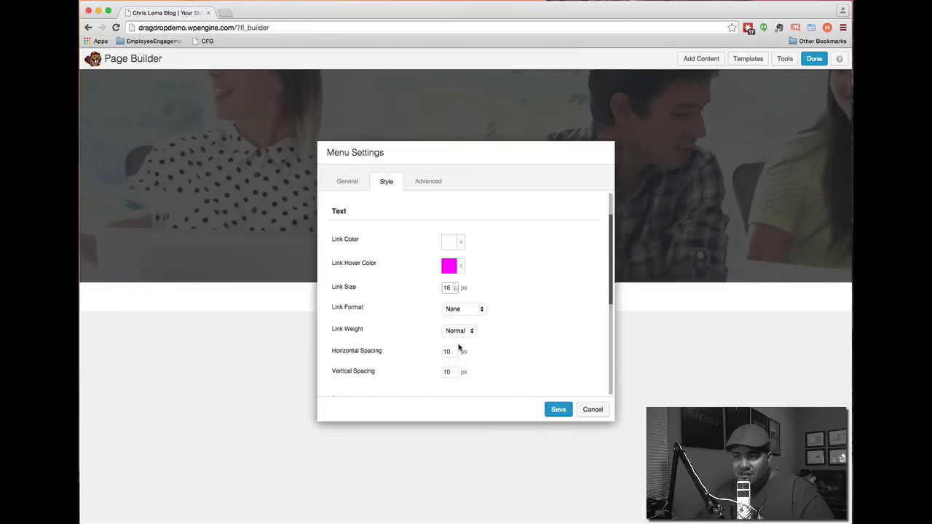
scroll(478, 374, "down", 3)
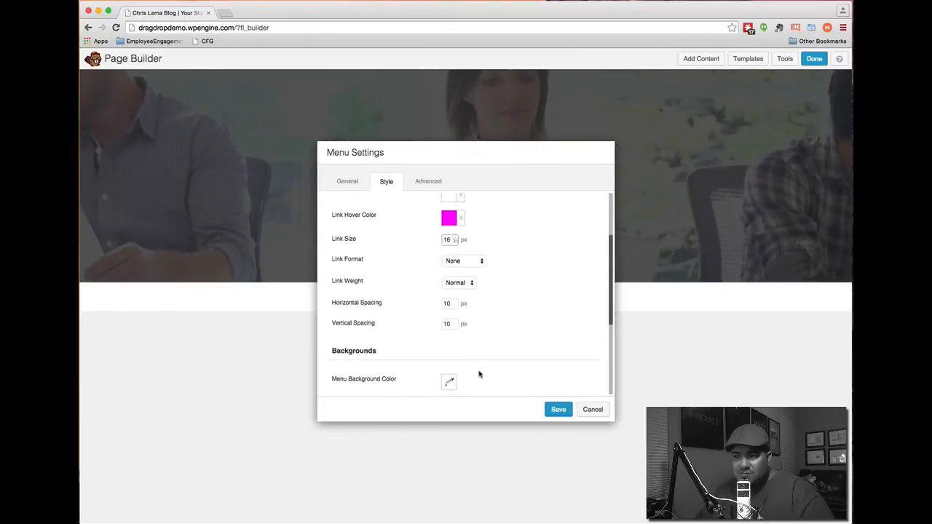
left_click(558, 410)
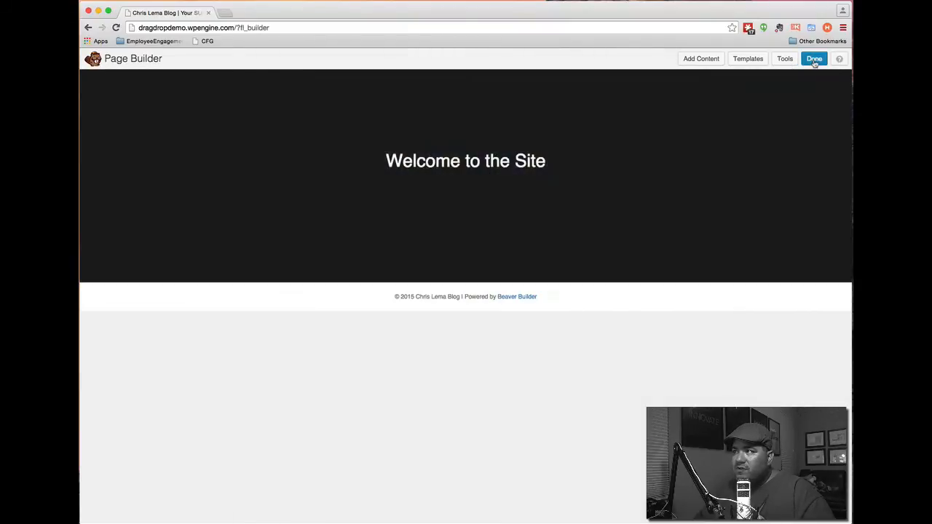
left_click(814, 58)
left_click(443, 263)
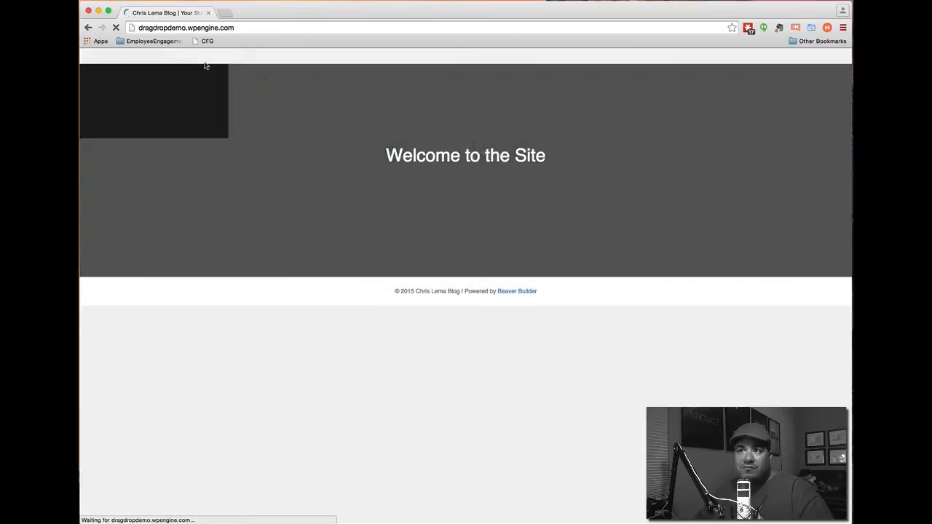
Create a WordPress menu named main in the site dashboard, add the Home page to it, and save it.
mouse_move(138, 59)
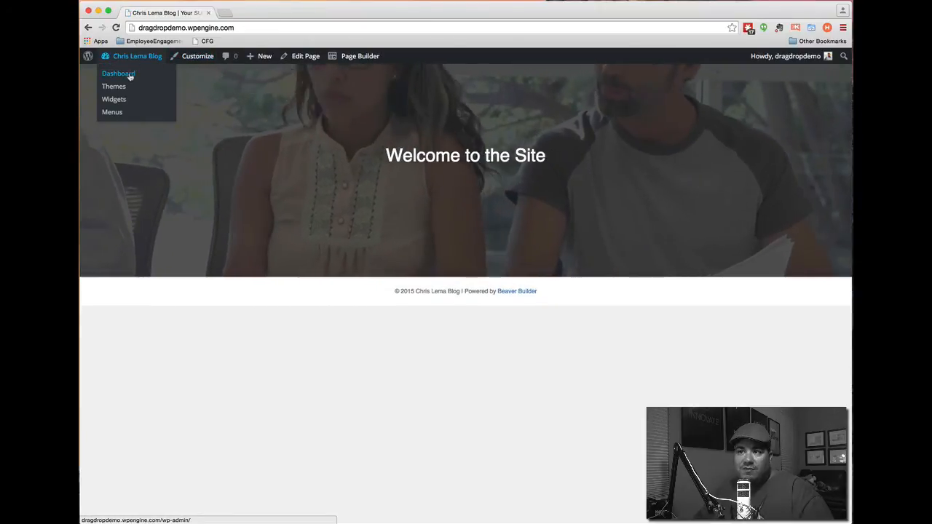
left_click(129, 76)
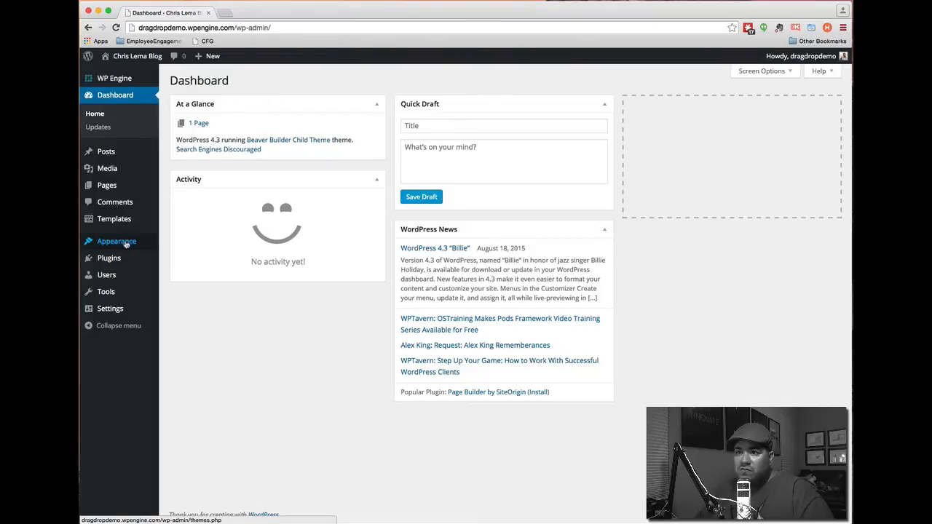
left_click(117, 243)
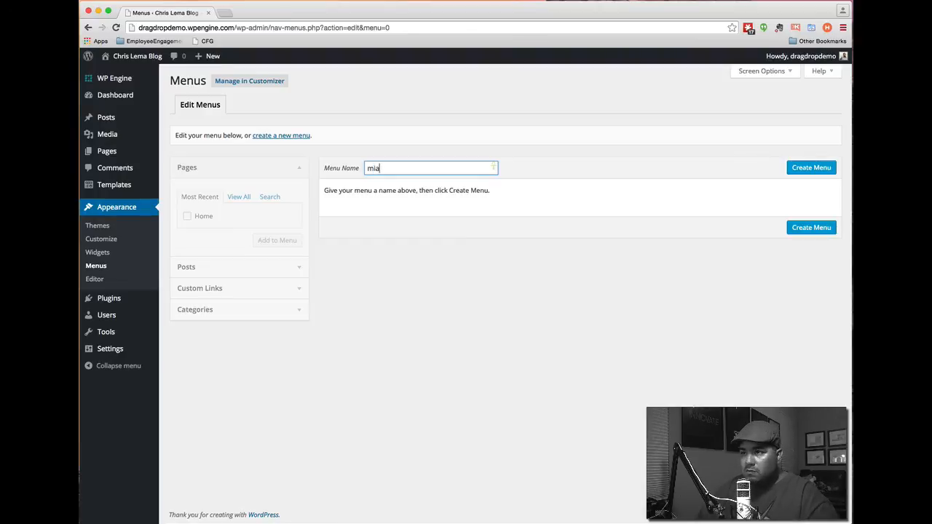
type("ain")
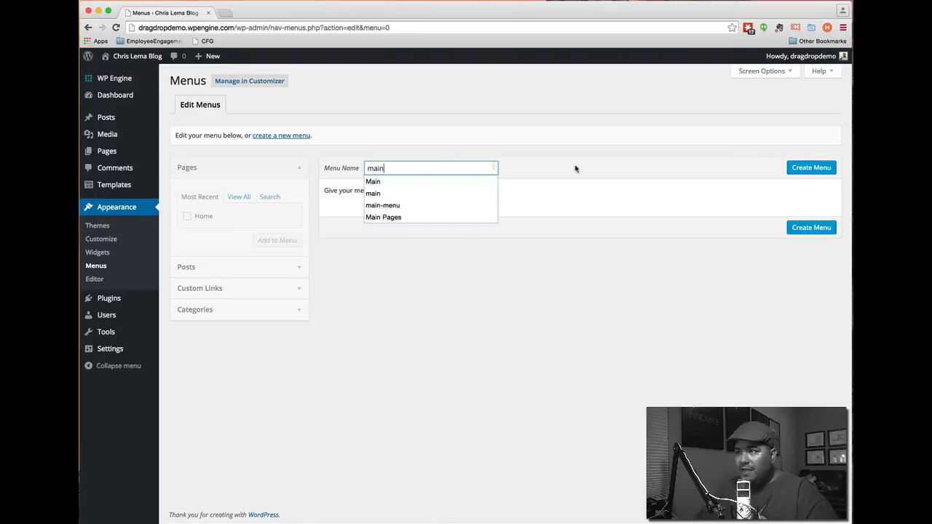
left_click(736, 172)
left_click(802, 169)
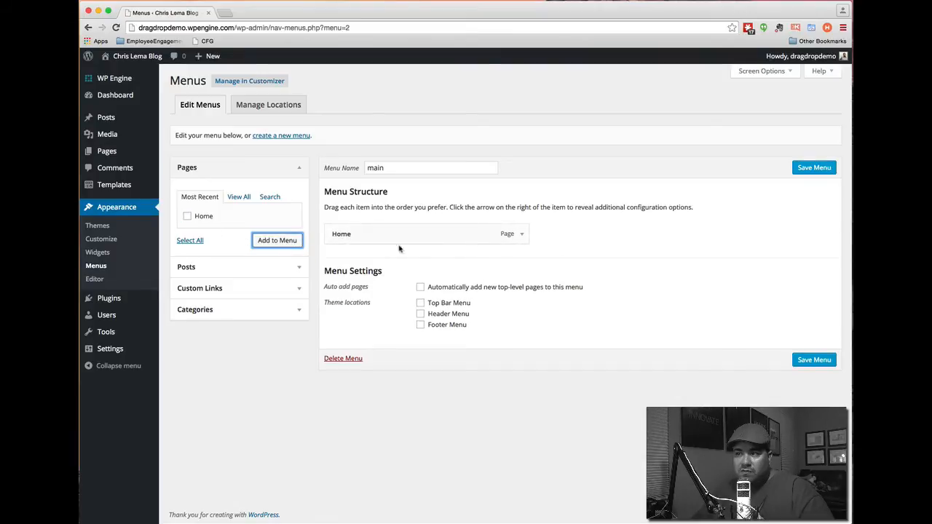
left_click(801, 174)
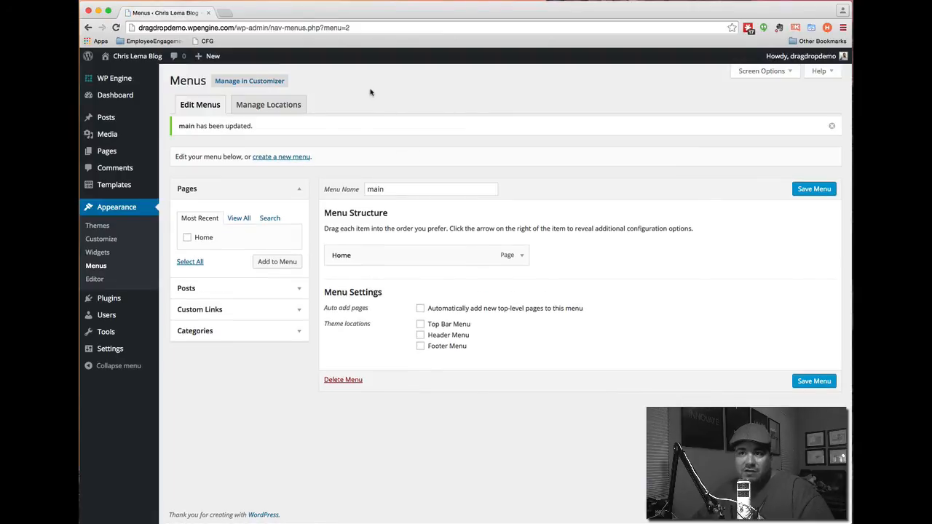
Reopen the Home page in Page Builder from the dashboard's list of pages.
mouse_move(129, 65)
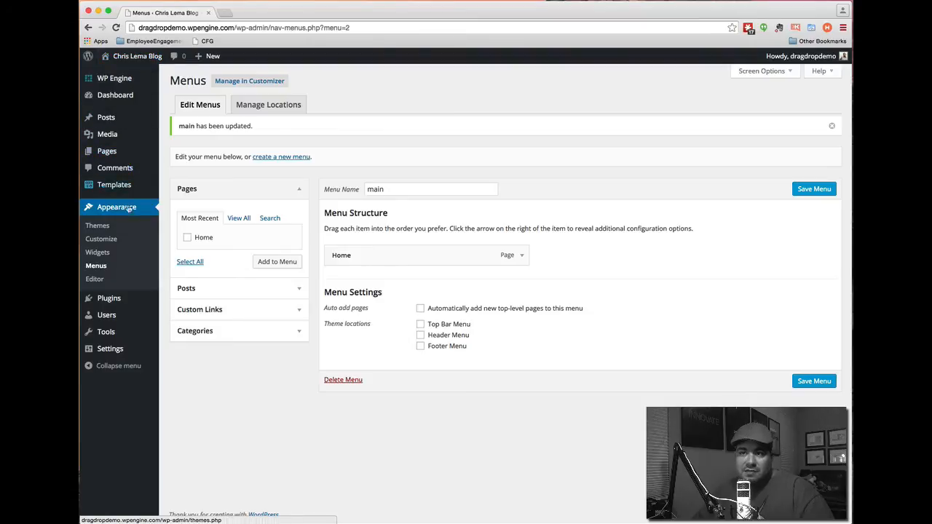
mouse_move(114, 157)
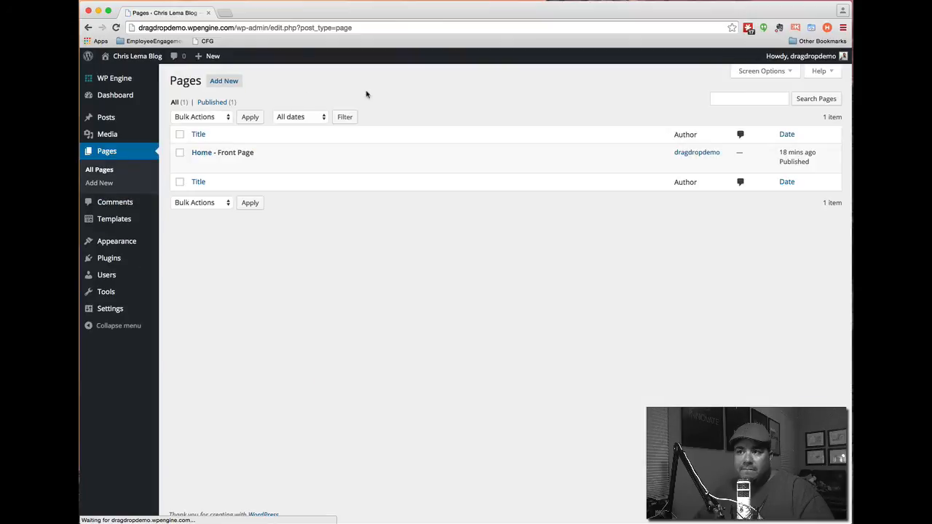
left_click(311, 165)
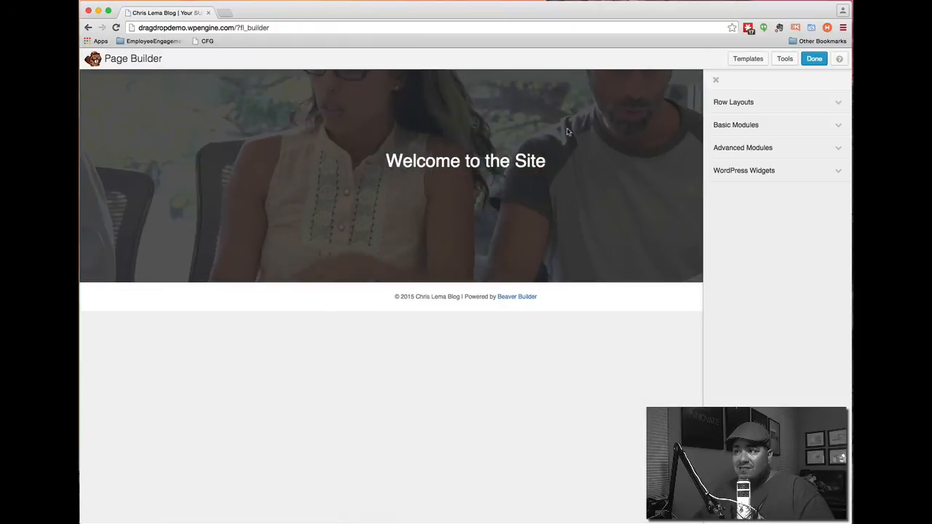
Choose main as the menu shown by the Menu module above the heading and save its settings.
mouse_move(619, 96)
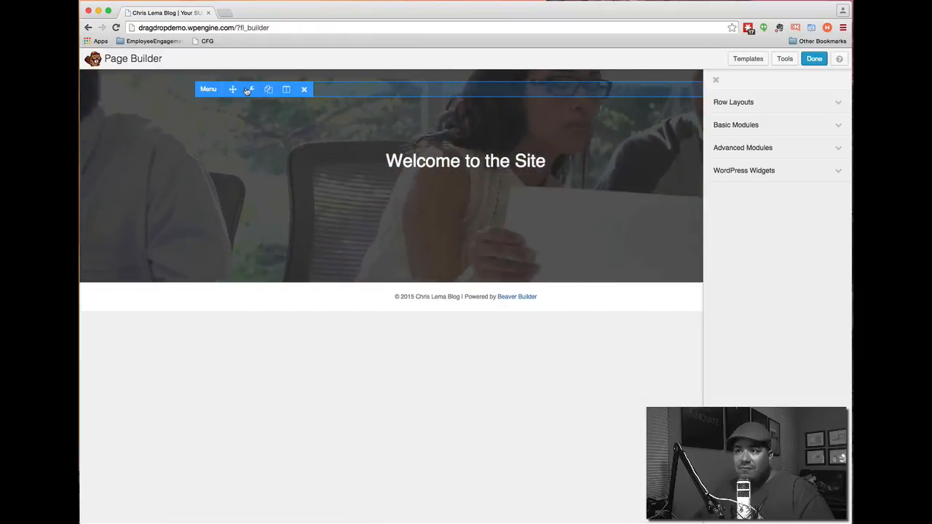
left_click(249, 89)
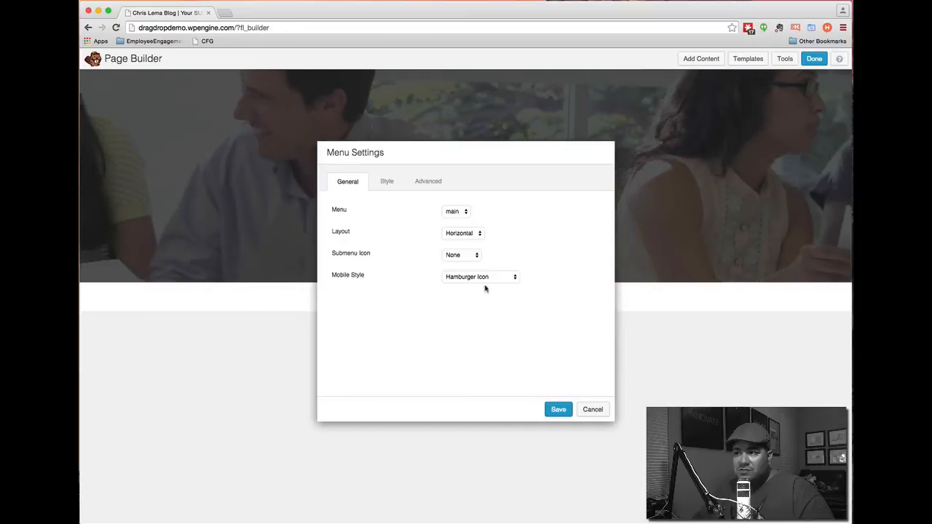
left_click(462, 211)
left_click(455, 212)
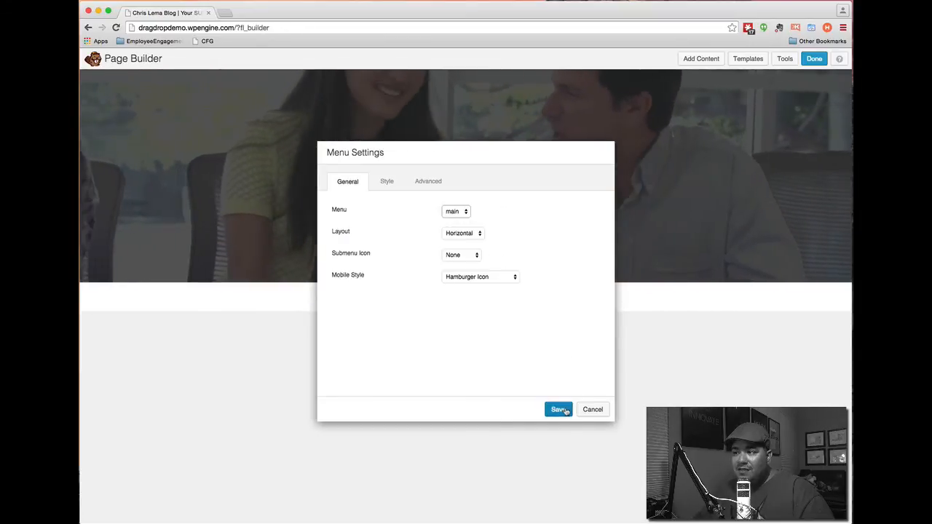
left_click(559, 410)
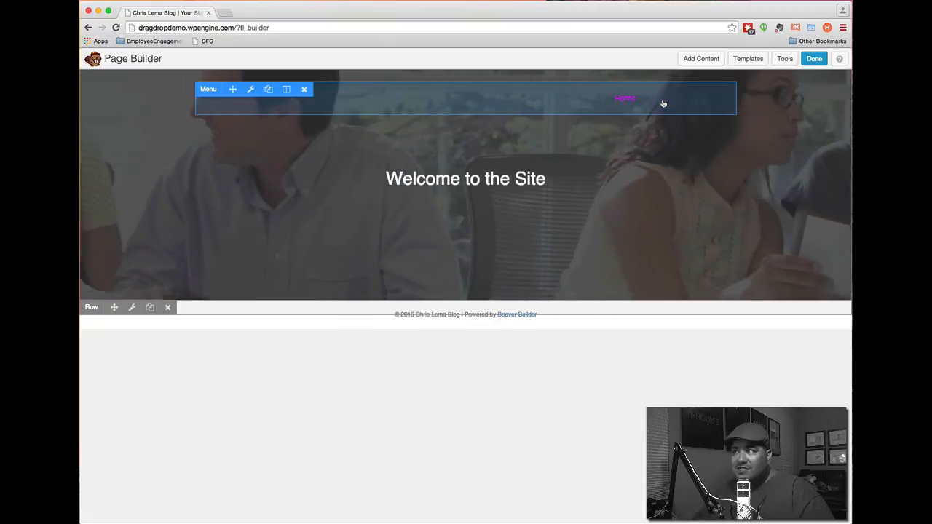
Publish the page changes and reload the live home page at dragdropdemo.wpengine.com.
left_click(814, 59)
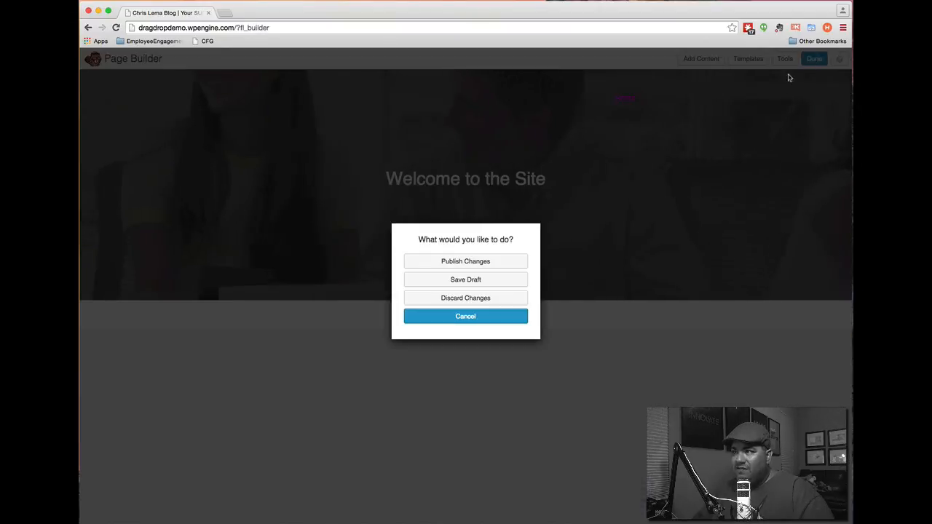
left_click(466, 263)
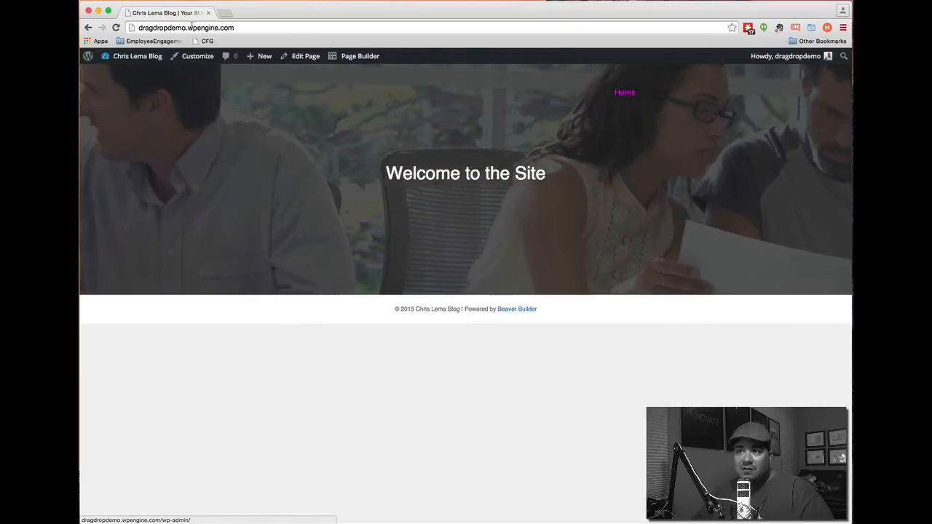
left_click(248, 27)
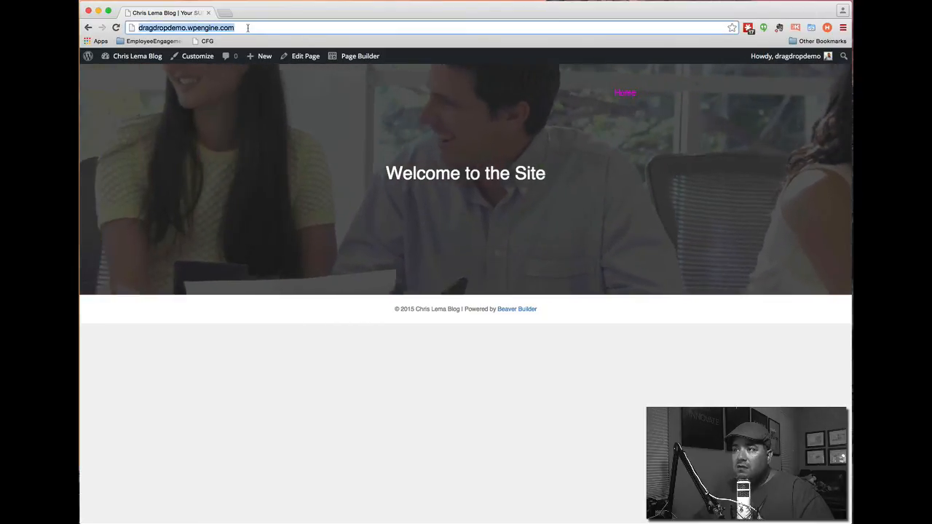
left_click(248, 28)
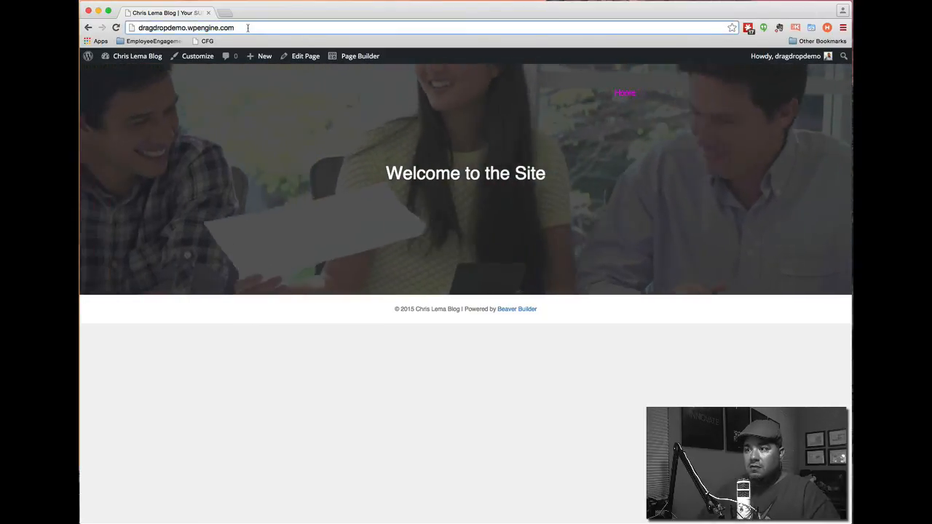
key("Return")
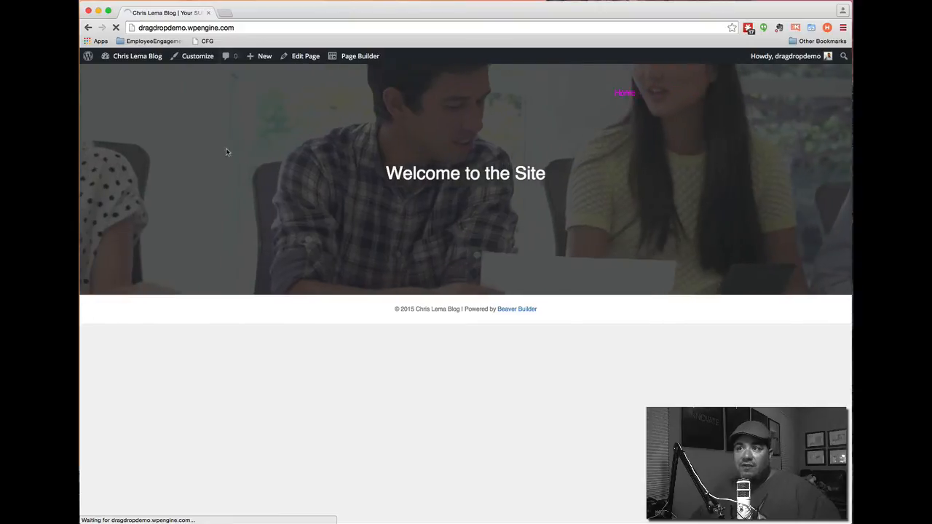